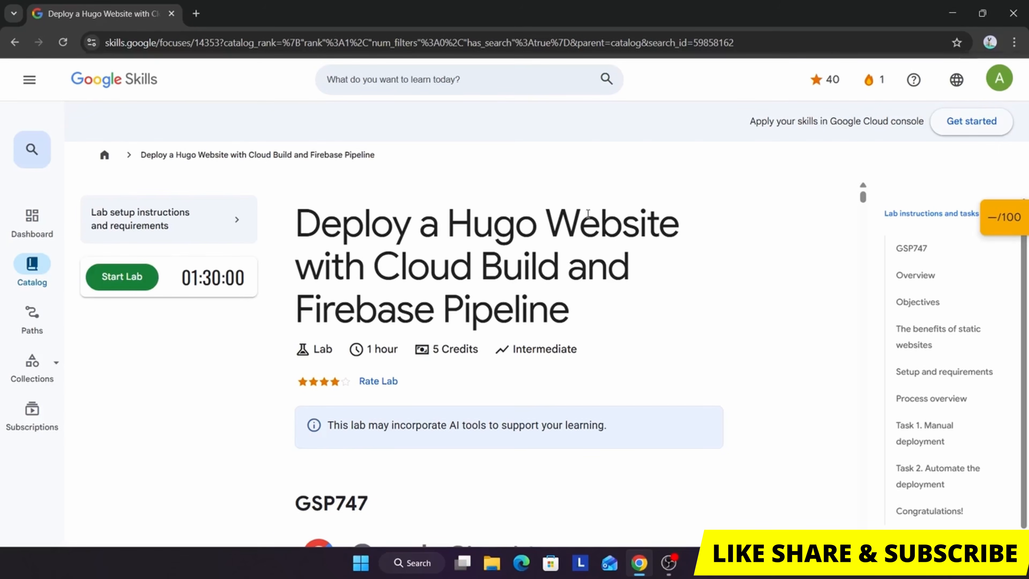
Start the Hugo website deployment lab using 5 credits and review its checkpoints list.
left_click(117, 276)
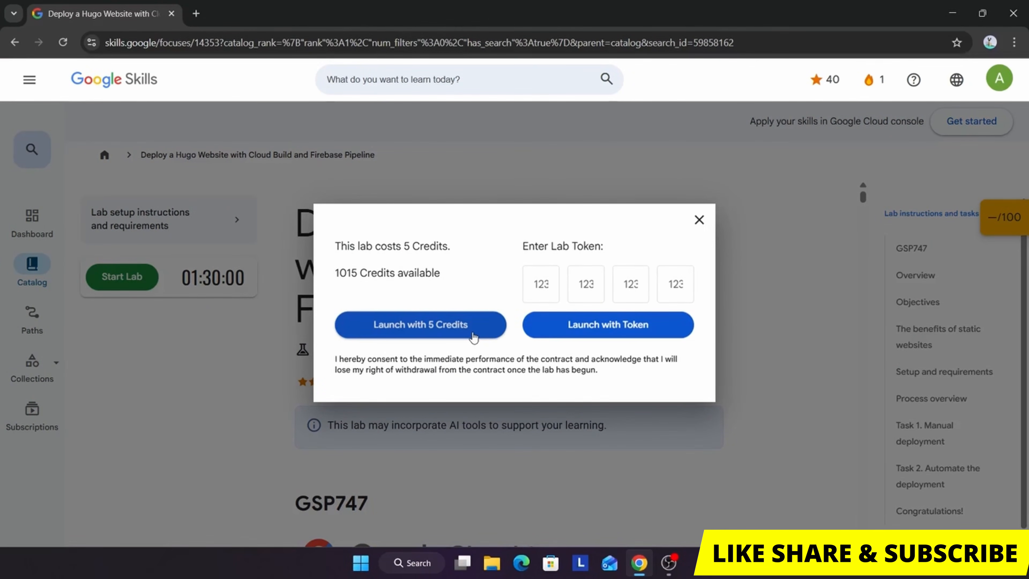
left_click(473, 336)
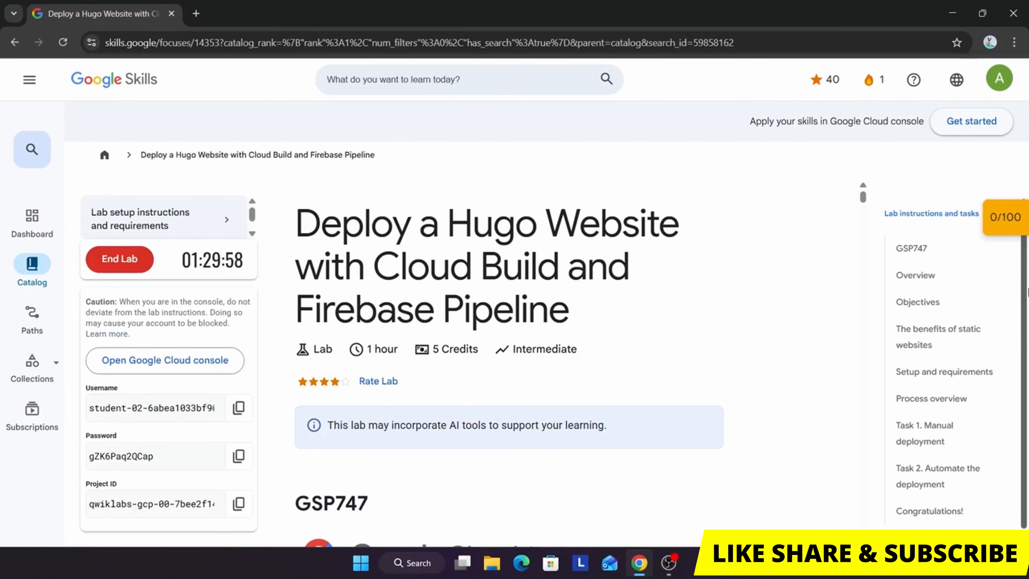
left_click(1009, 229)
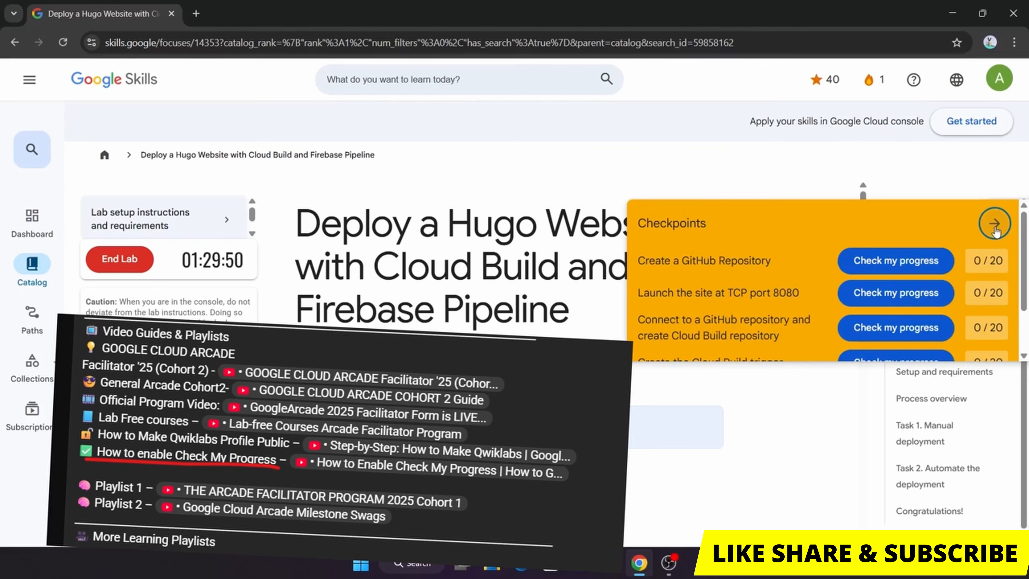
left_click(994, 224)
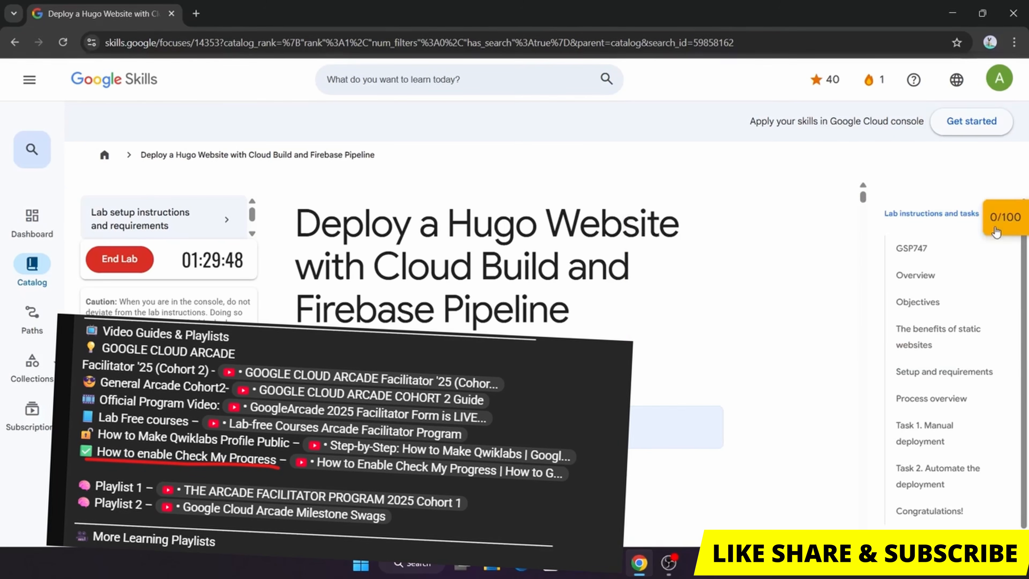
Open the lab's Google Cloud console in an incognito window and accept the new account notice.
right_click(170, 362)
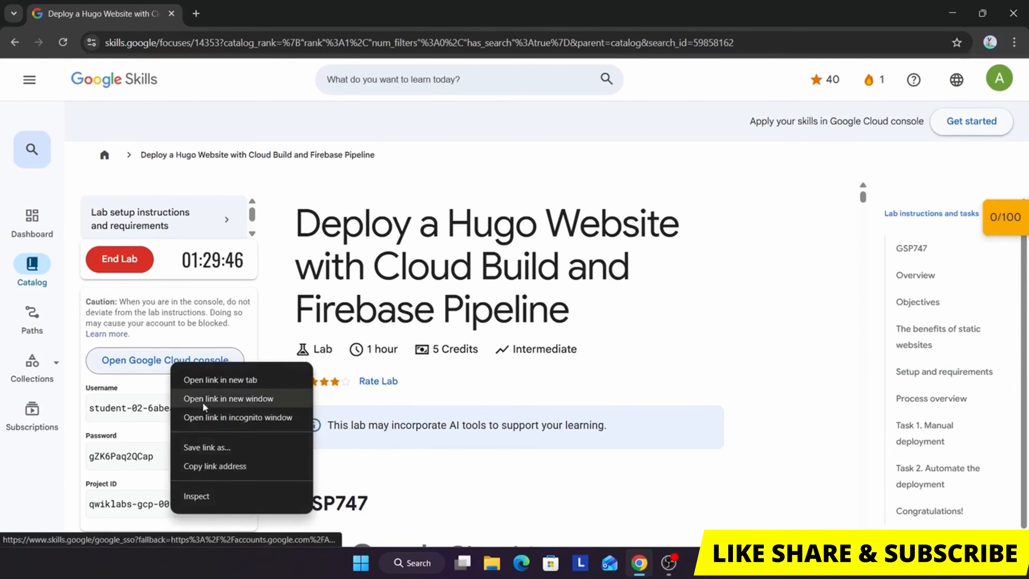
left_click(227, 416)
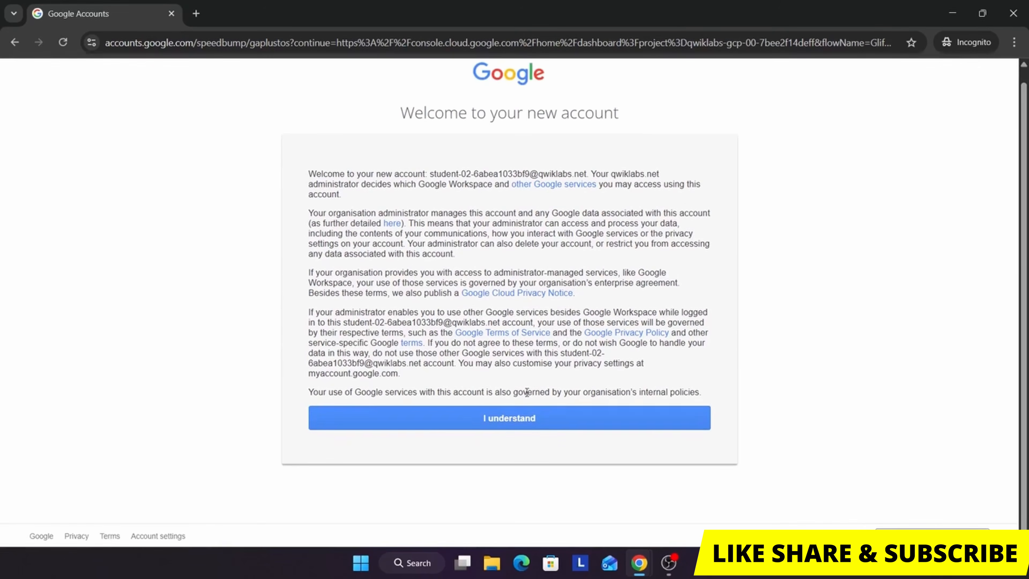
left_click(531, 423)
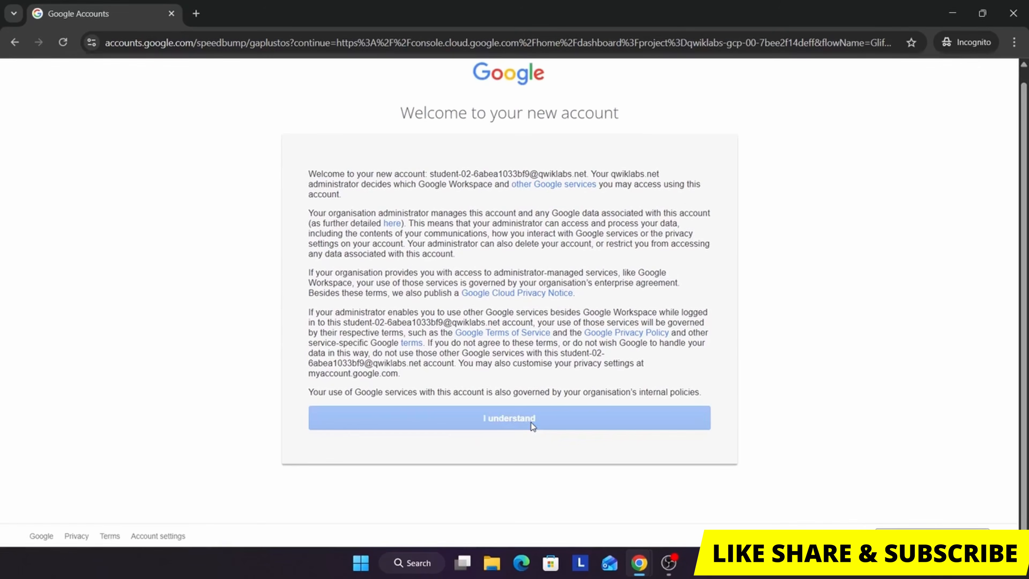
Search the web for "github" in a new browser tab and open the GitHub sign-up page.
left_click(194, 14)
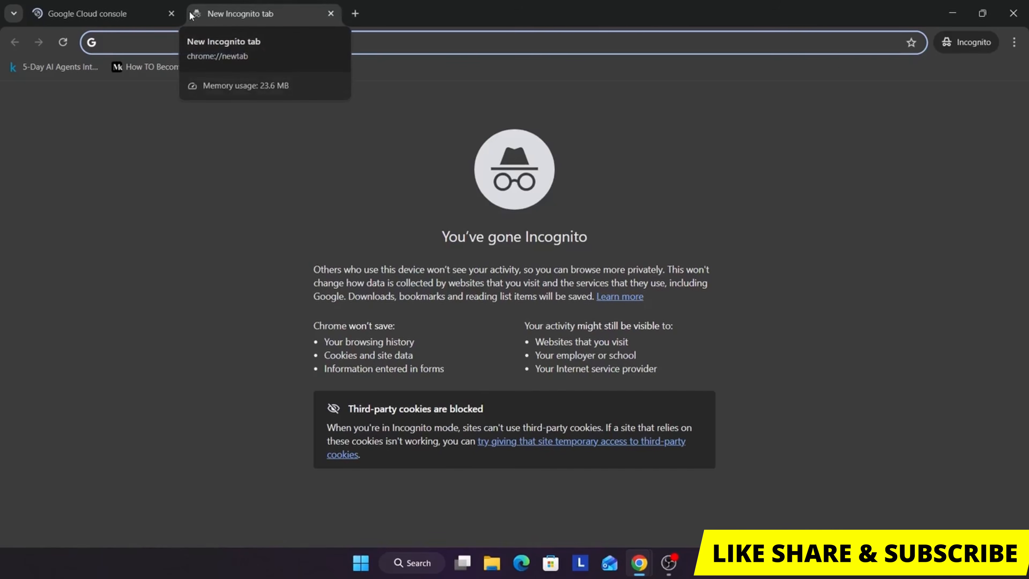
type("github")
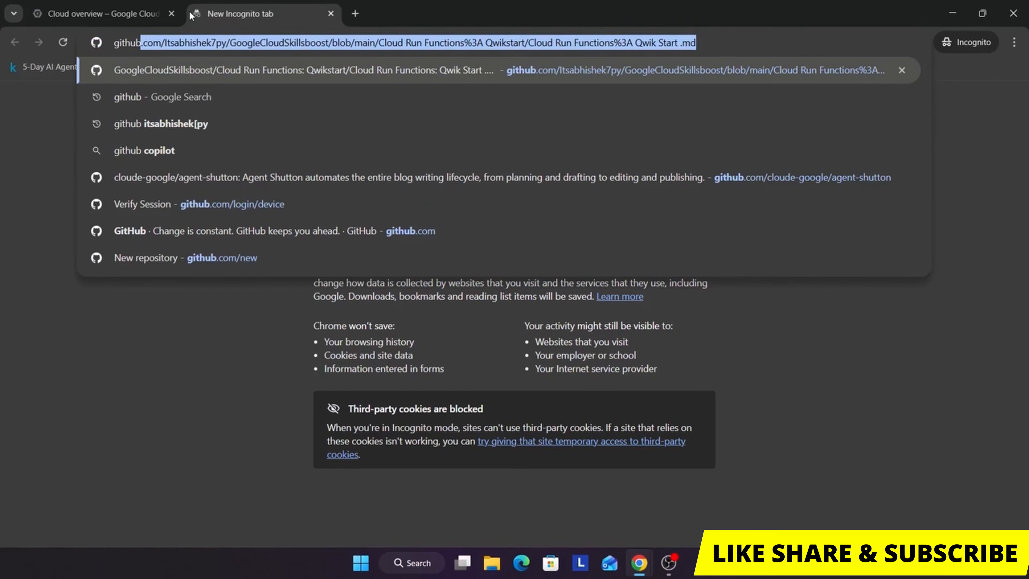
key("Delete")
key("Return")
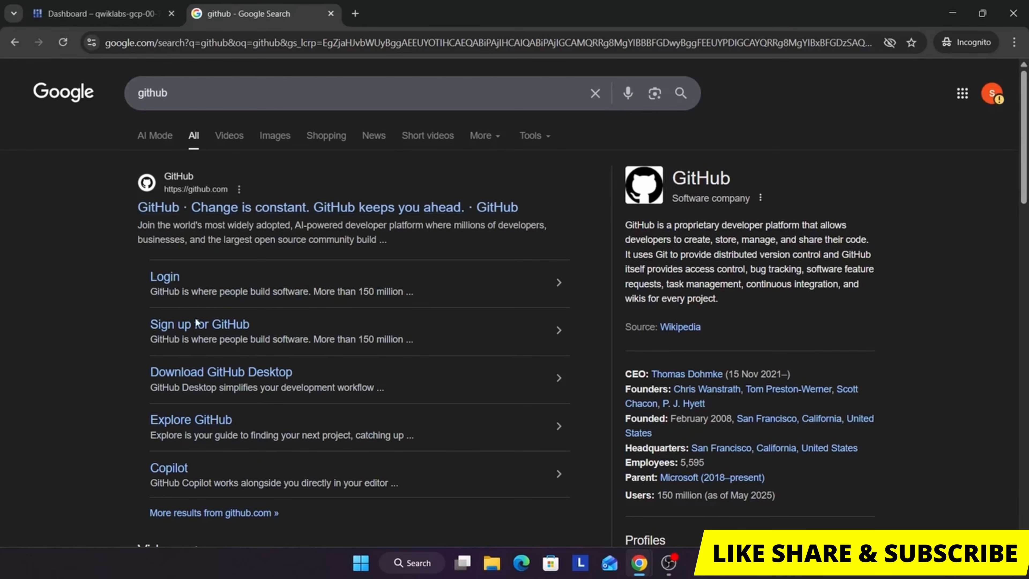
left_click(209, 324)
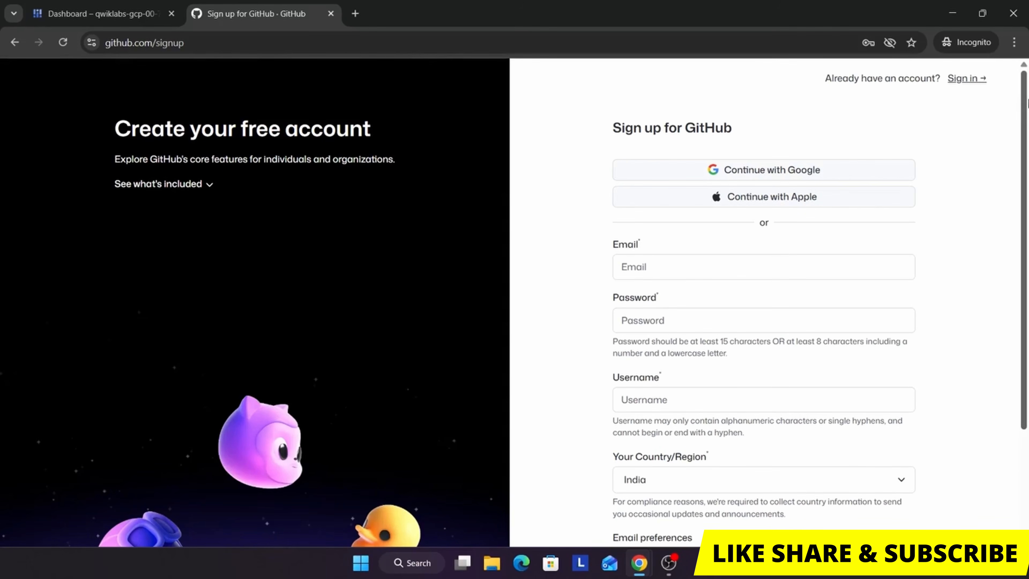
Switch from GitHub sign-up to sign-in and log in with the saved account e-mail and password.
left_click(965, 79)
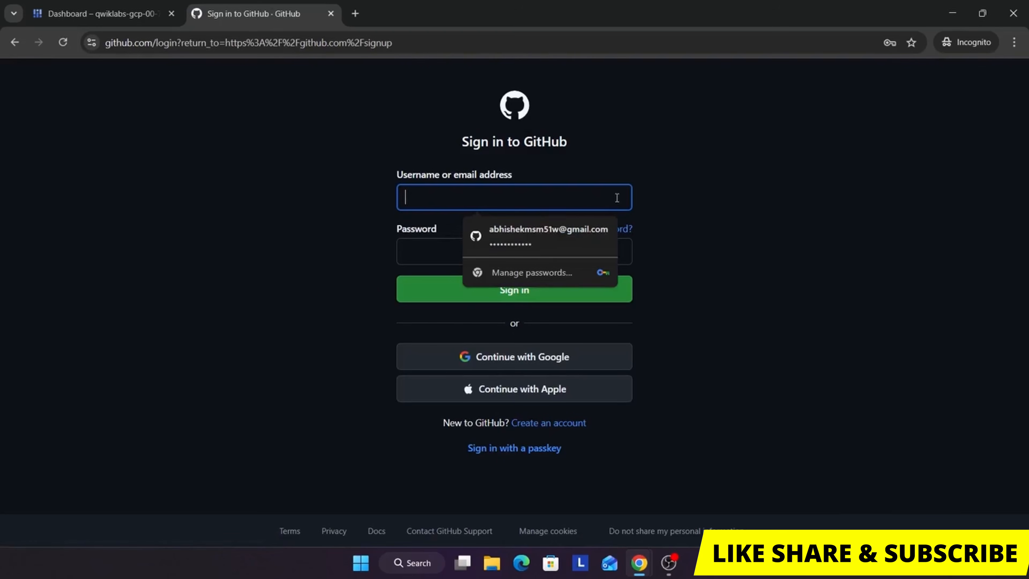
left_click(527, 232)
left_click(470, 291)
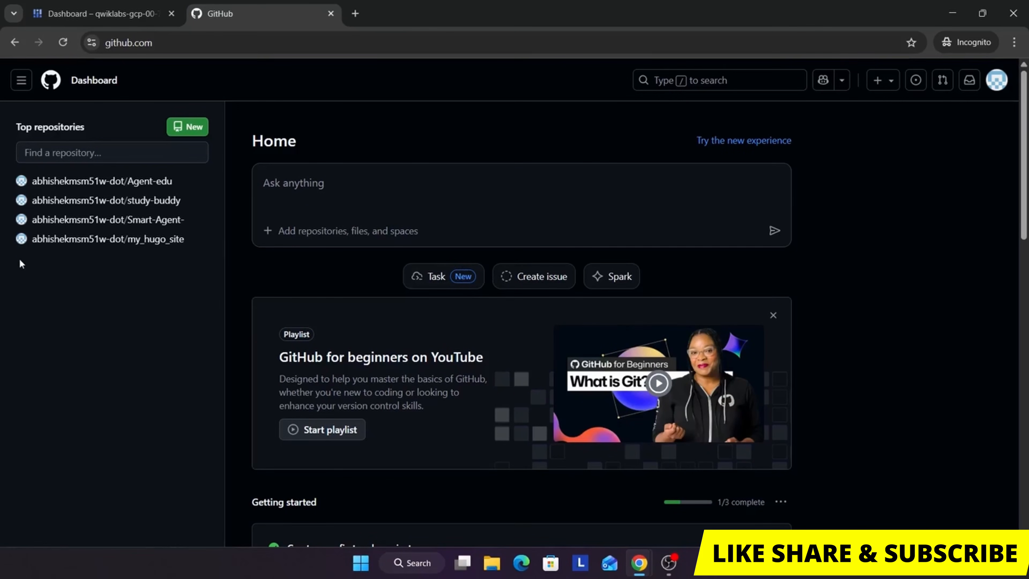
Open the existing my_hugo_site repository from the account's repositories list.
mouse_move(80, 245)
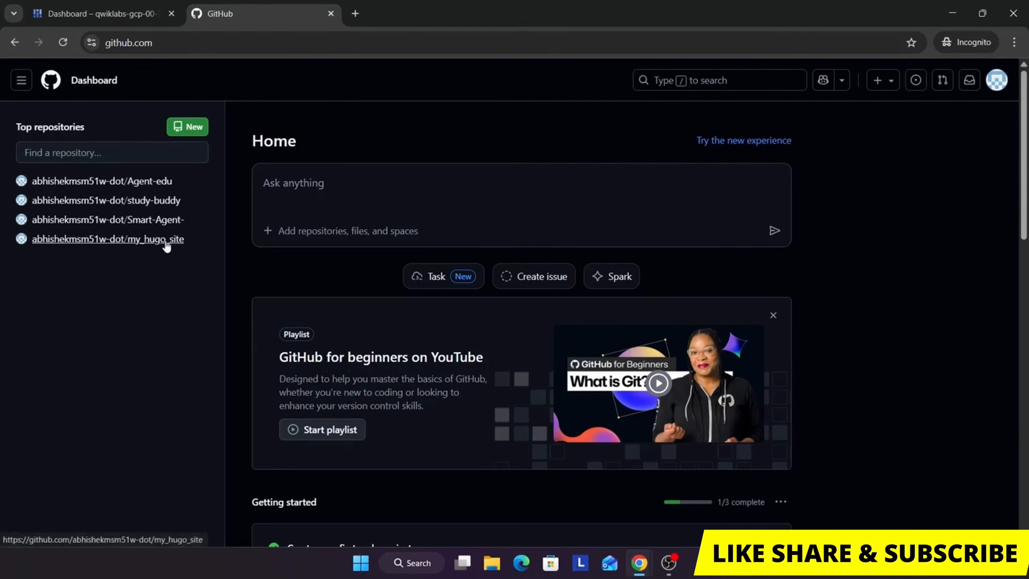
mouse_move(166, 243)
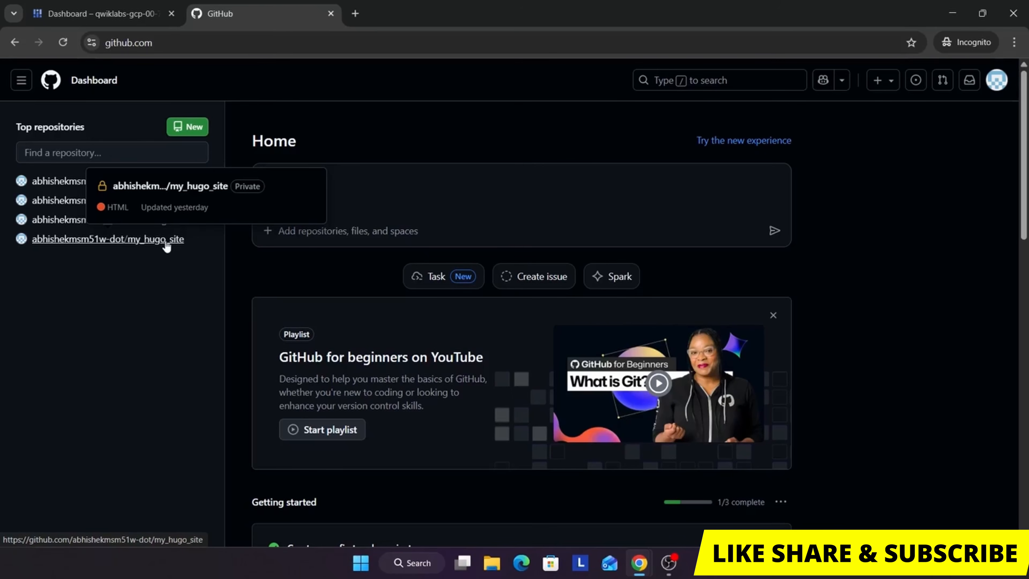
left_click(995, 86)
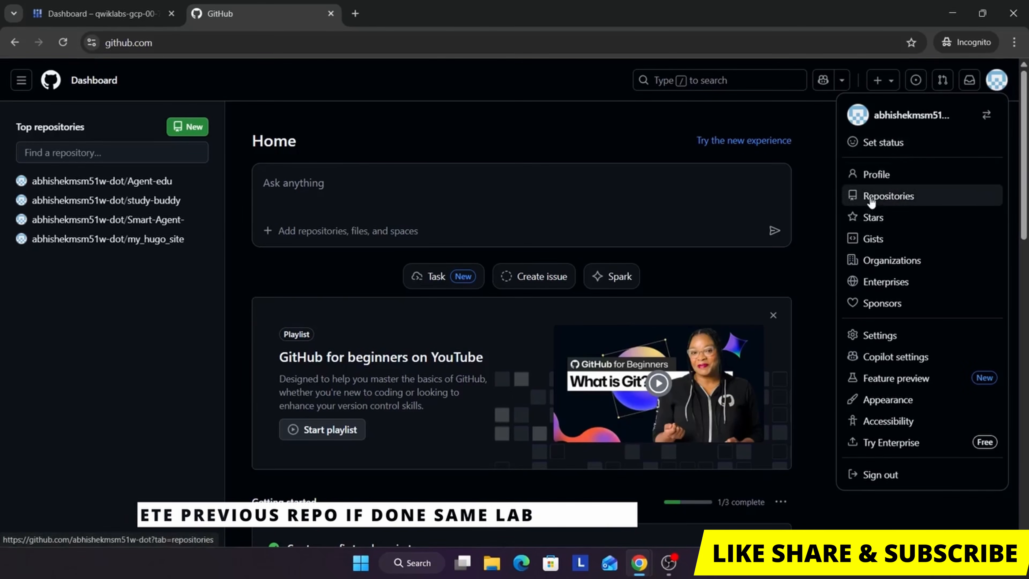
left_click(909, 204)
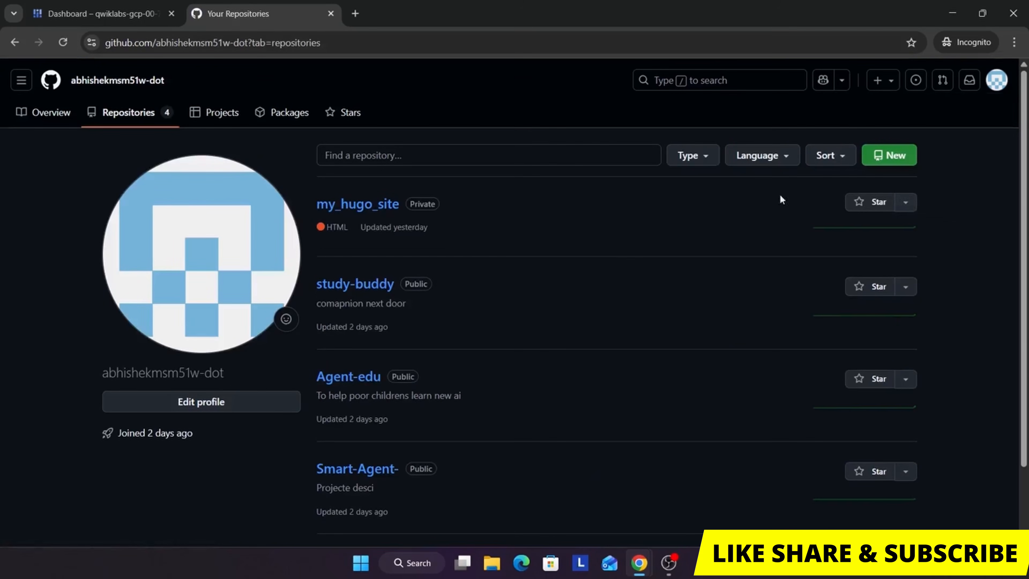
left_click(376, 214)
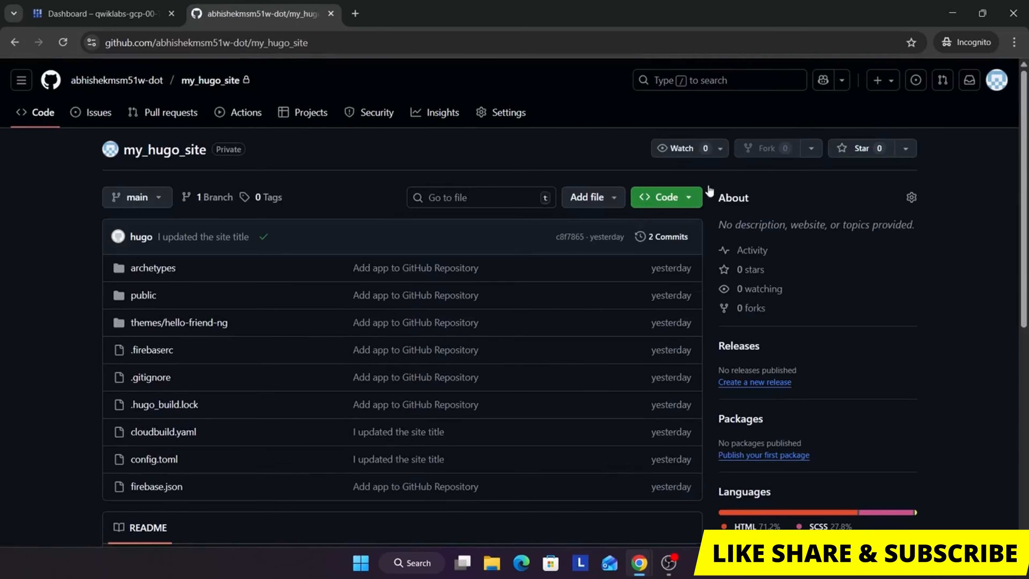
Delete the my_hugo_site repository from its settings, entering the full repository name as confirmation.
left_click(502, 112)
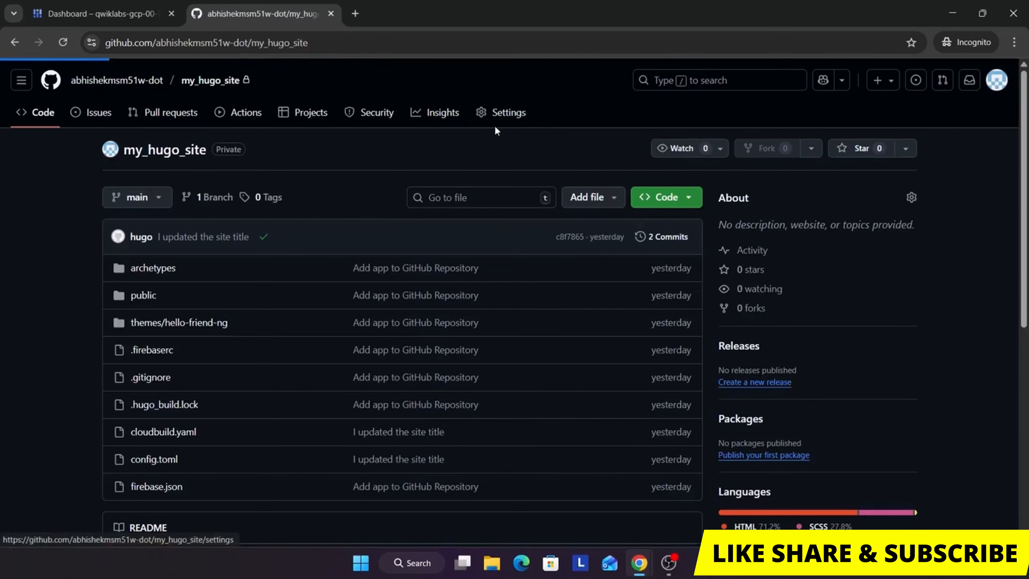
scroll(488, 281, "down", 20)
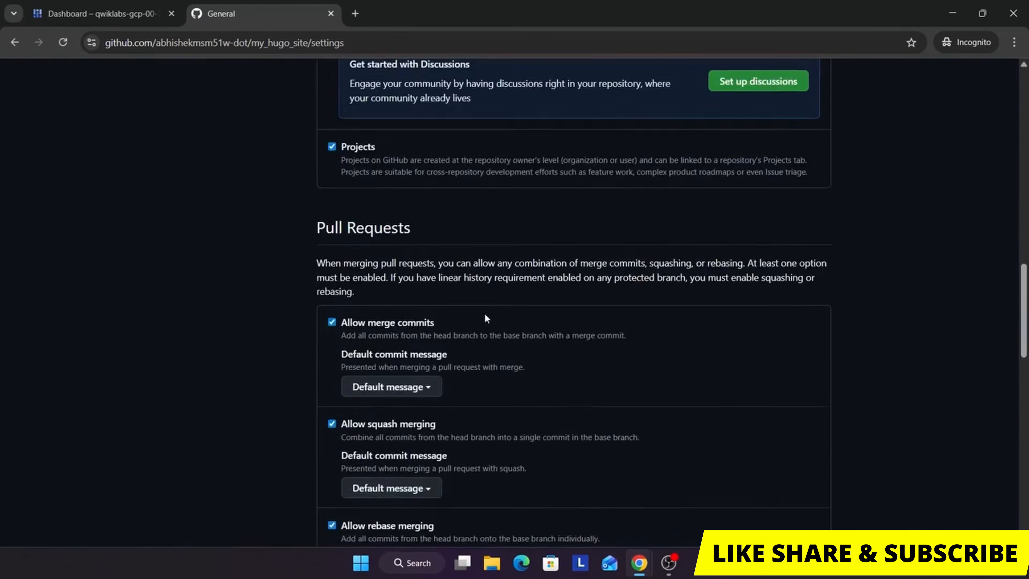
scroll(486, 319, "down", 15)
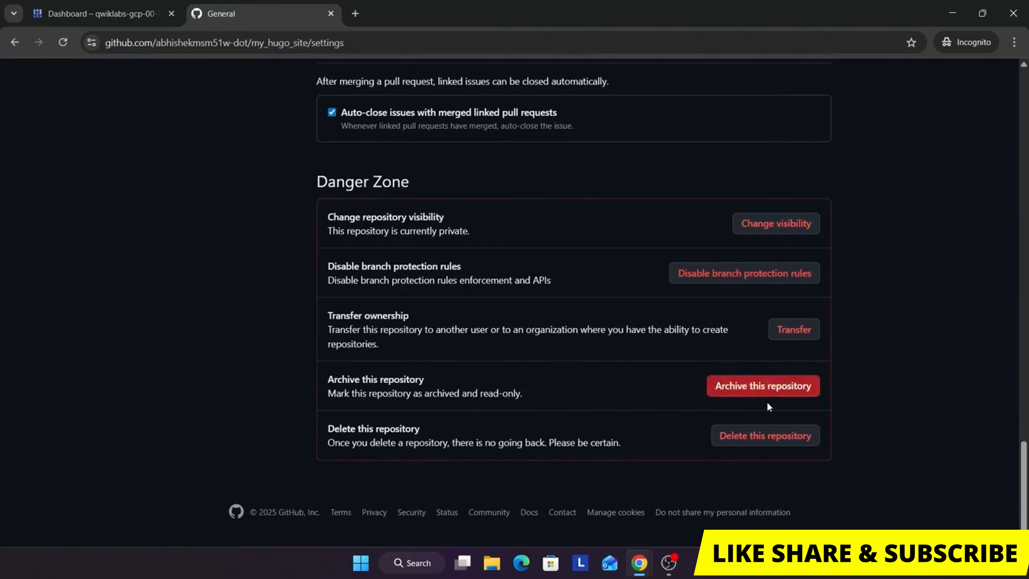
left_click(771, 434)
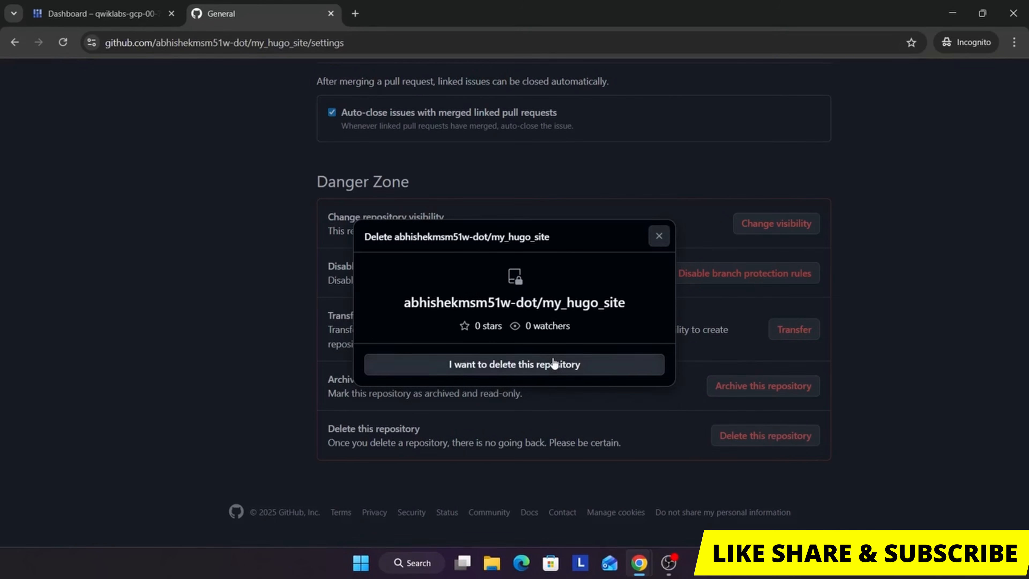
left_click(552, 360)
left_click(532, 442)
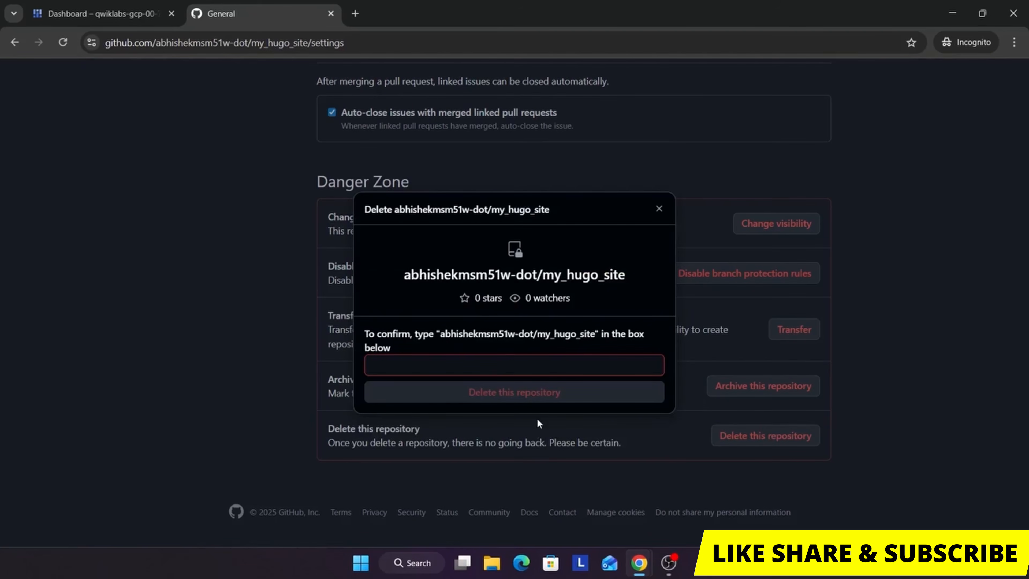
left_click_drag(440, 334, 597, 343)
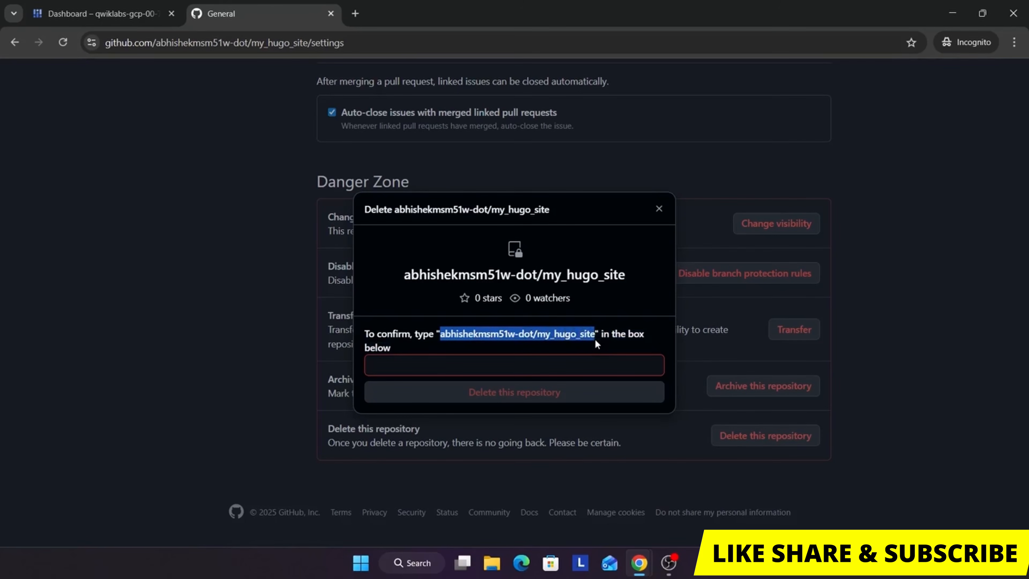
key("ctrl+c")
left_click(562, 363)
key("ctrl+v")
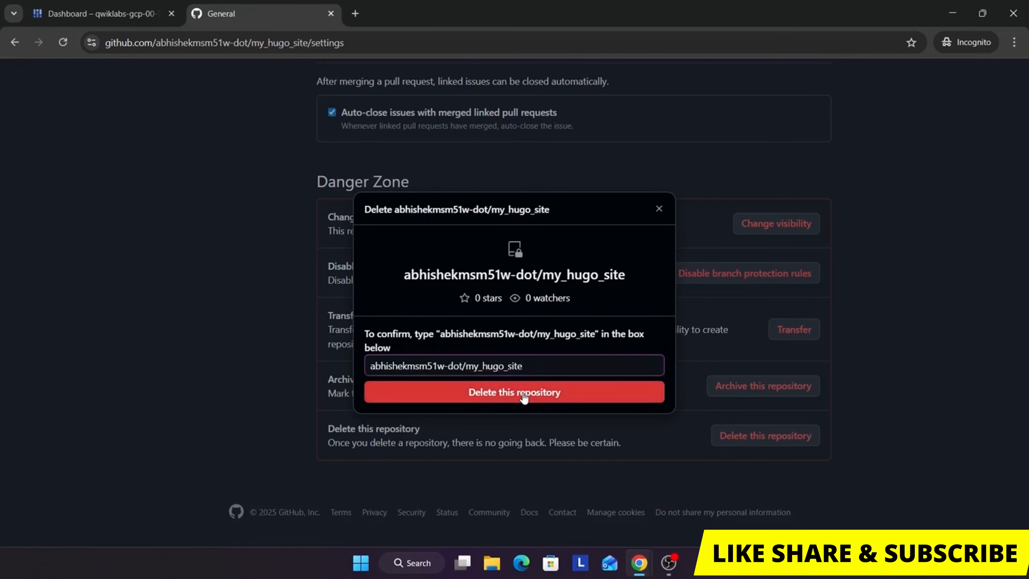
left_click(524, 395)
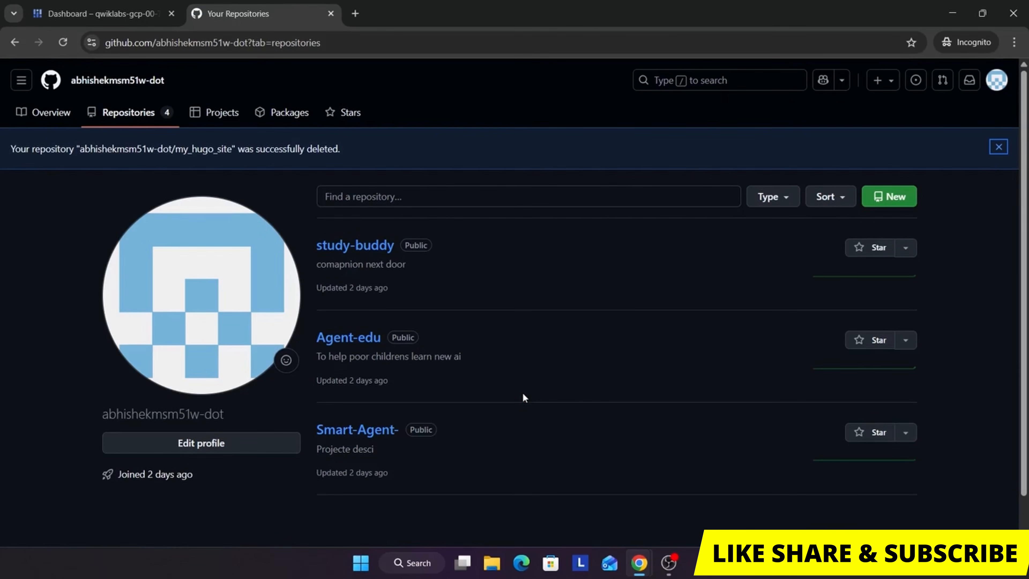
Return to the Google Cloud console and agree to the Terms of Service.
left_click(99, 14)
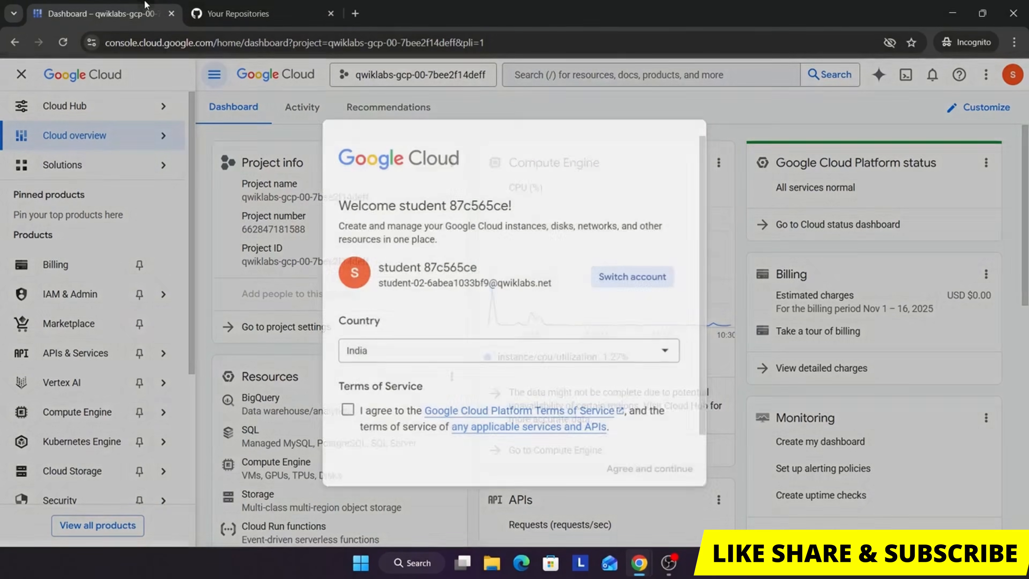
left_click(359, 427)
left_click(663, 470)
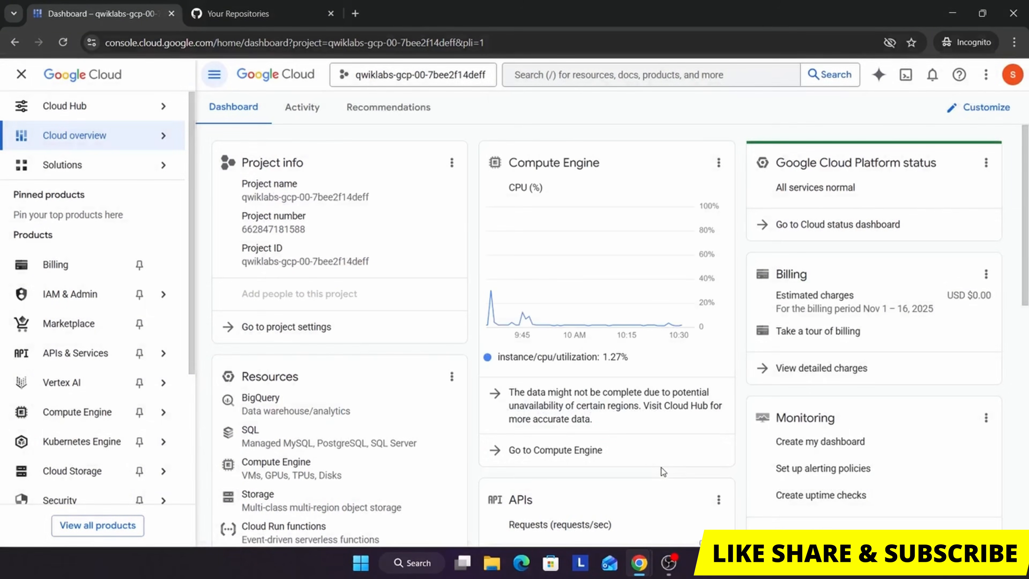
Activate Cloud Shell, collapse the console's navigation menu, and authorize the shell to use the account's credentials.
left_click(907, 75)
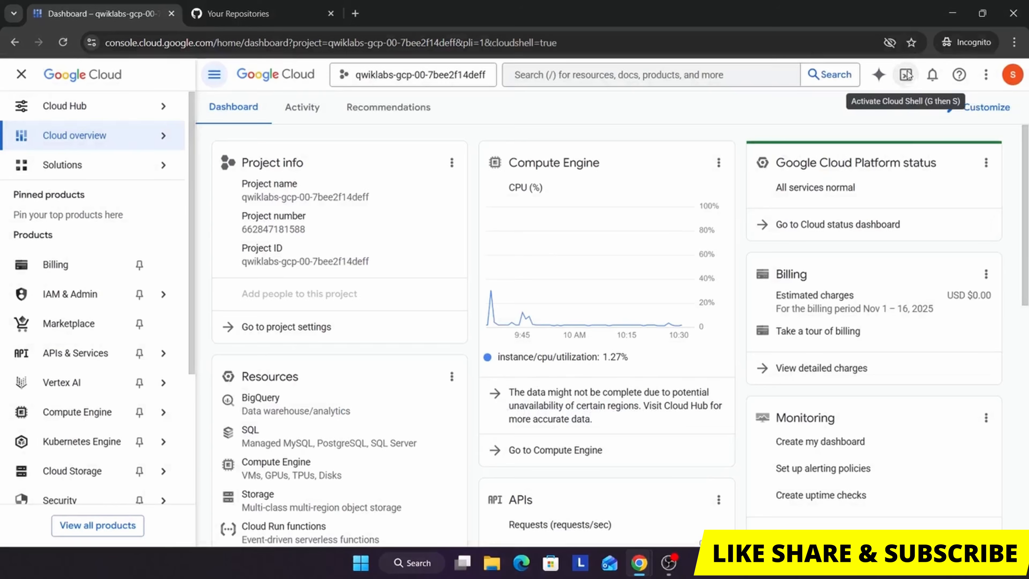
left_click(20, 76)
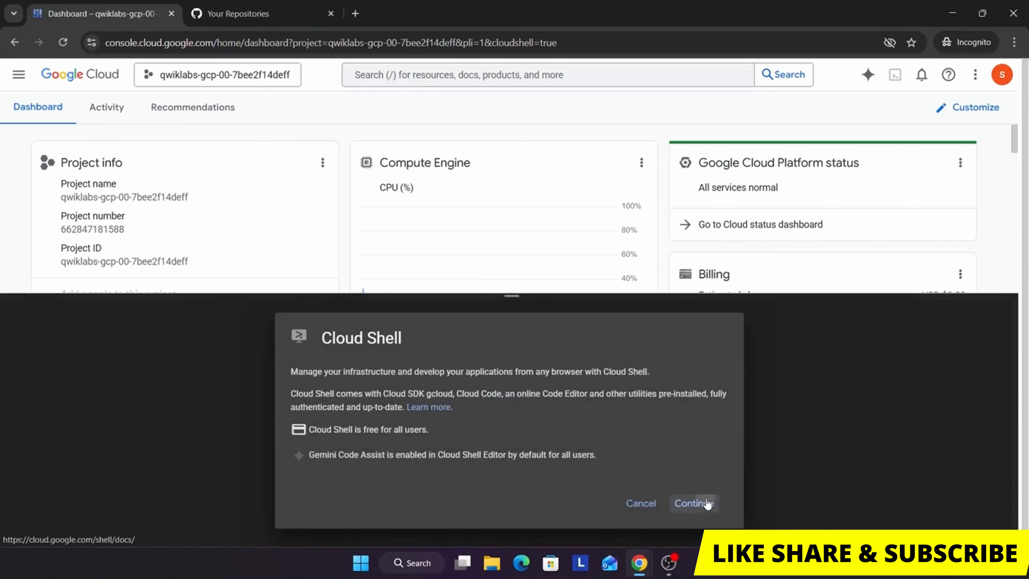
left_click(707, 495)
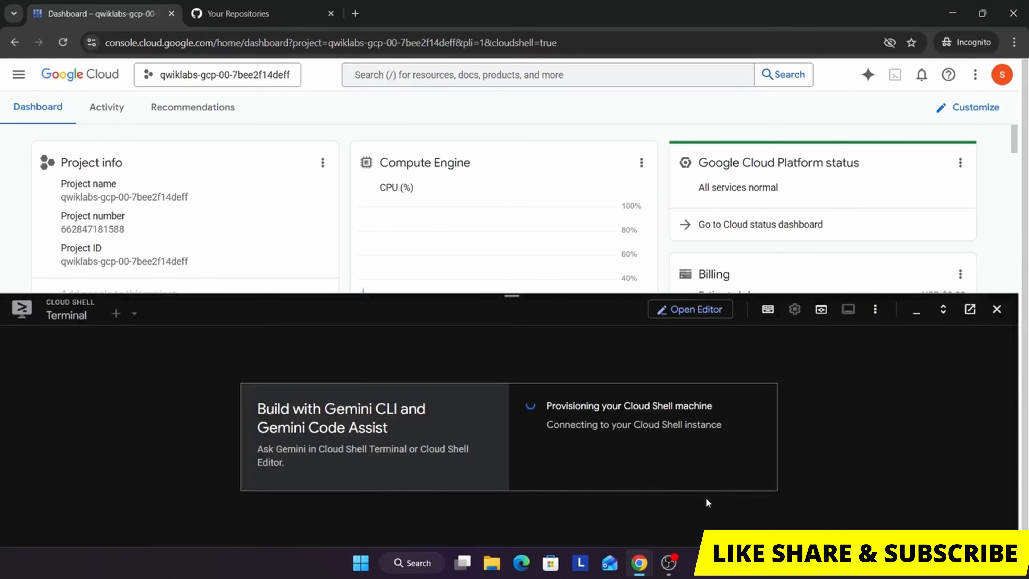
left_click(669, 561)
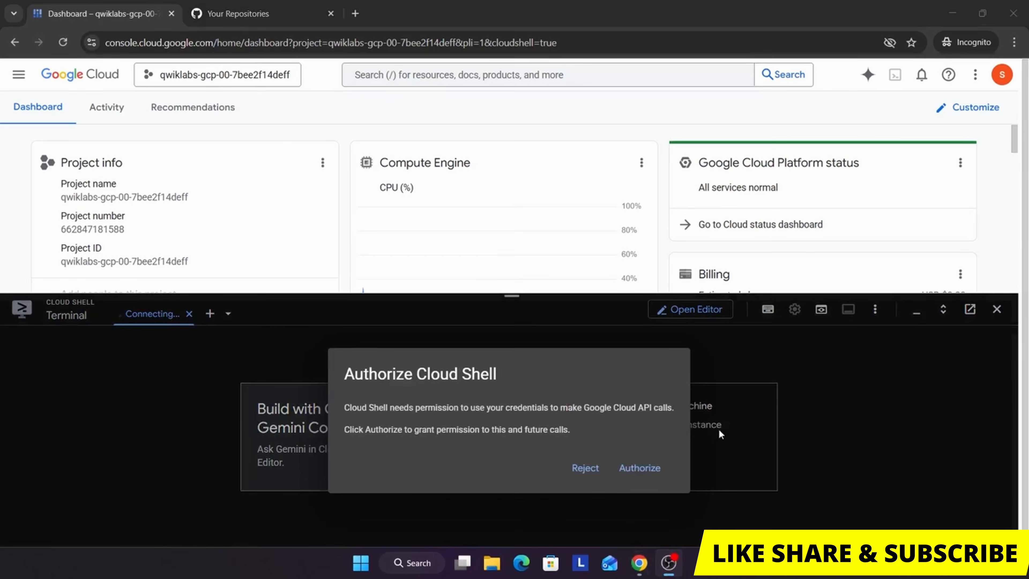
left_click(786, 438)
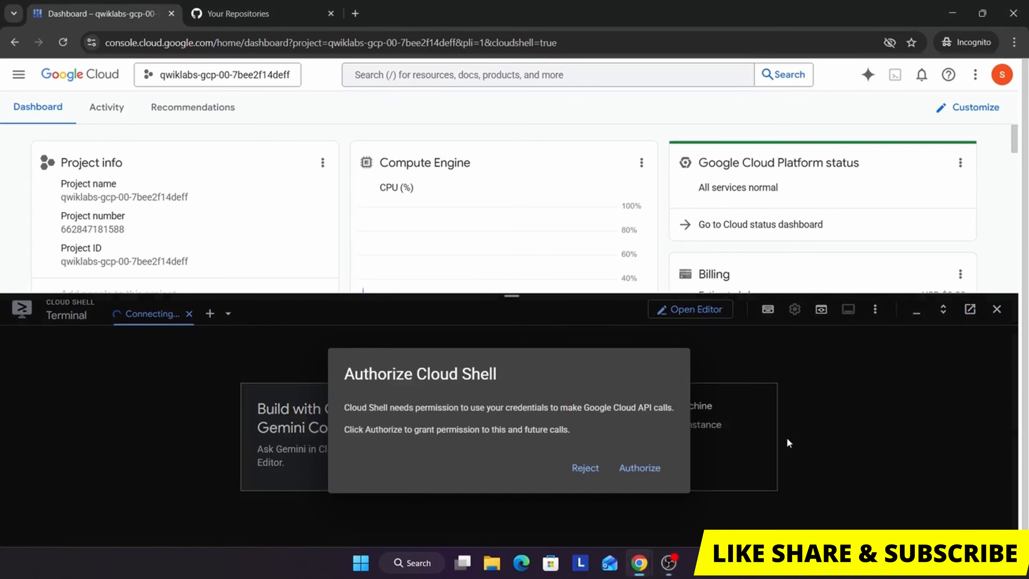
left_click(652, 474)
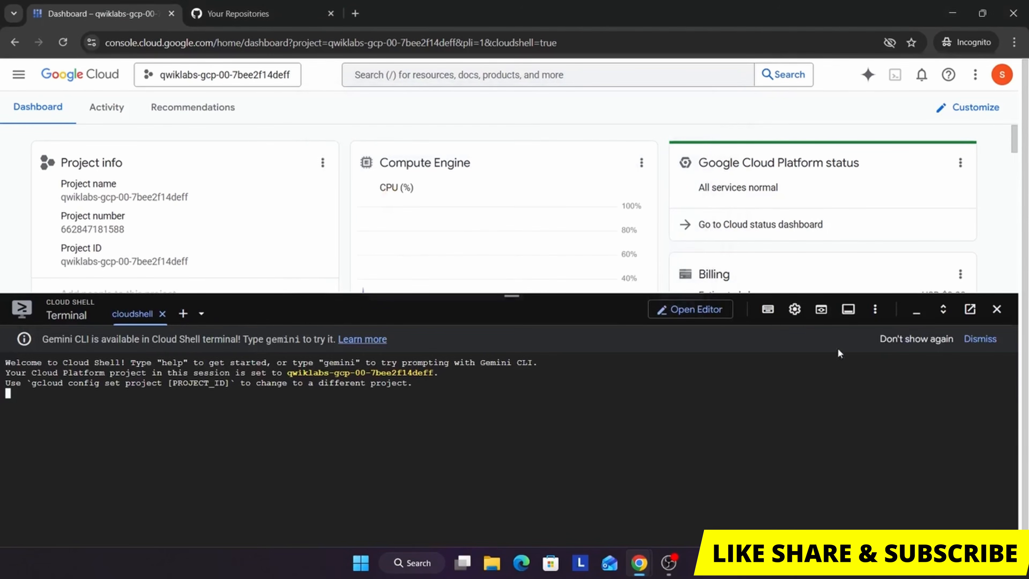
Set the Cloud Shell terminal's text size to Medium.
left_click(794, 309)
mouse_move(688, 362)
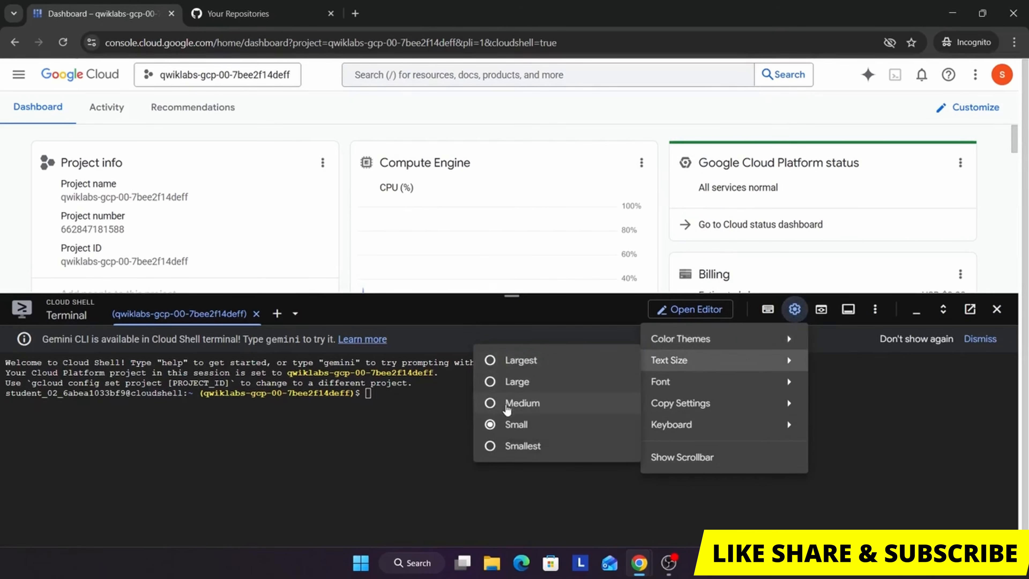
left_click(507, 407)
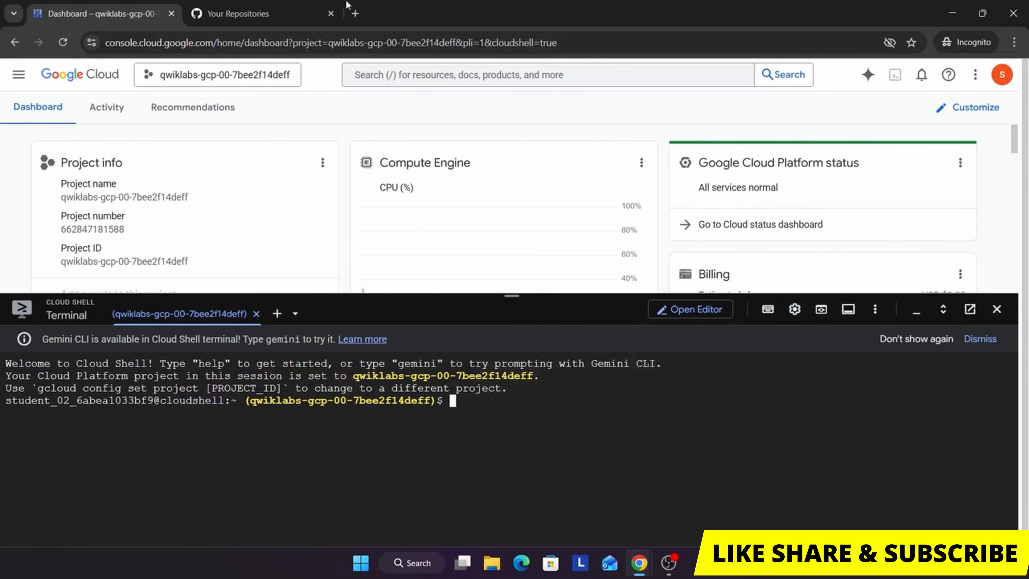
Open the Compute Engine VM instances page, with the Cloud Shell pane made shorter and the Learn tutorial closed.
left_click(405, 74)
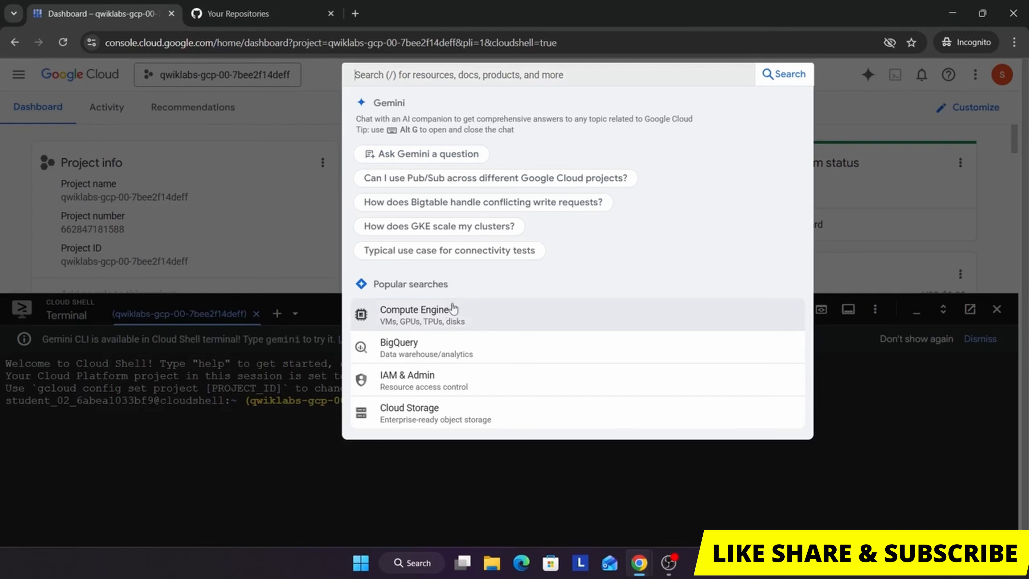
left_click(433, 324)
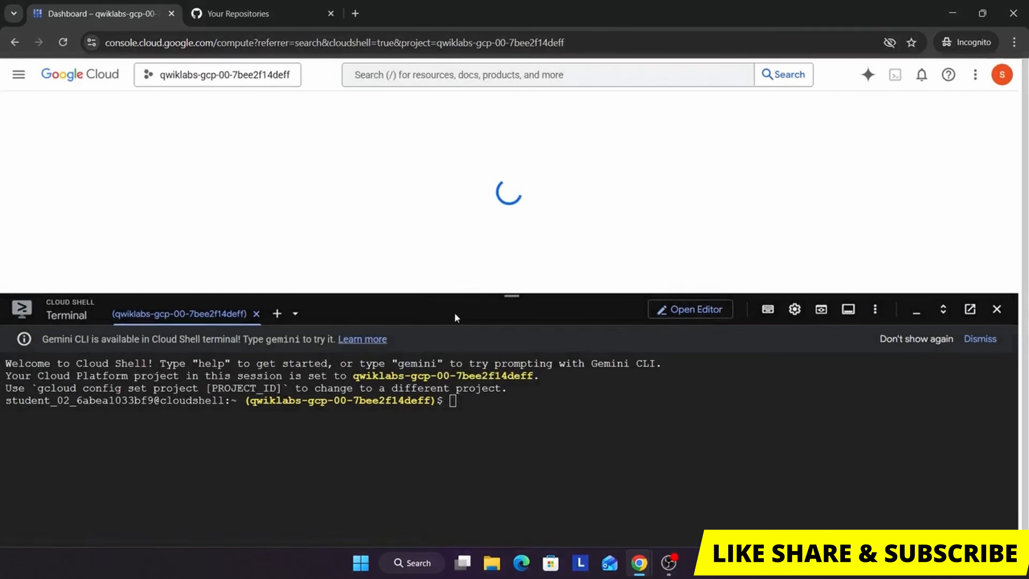
left_click_drag(508, 292, 522, 341)
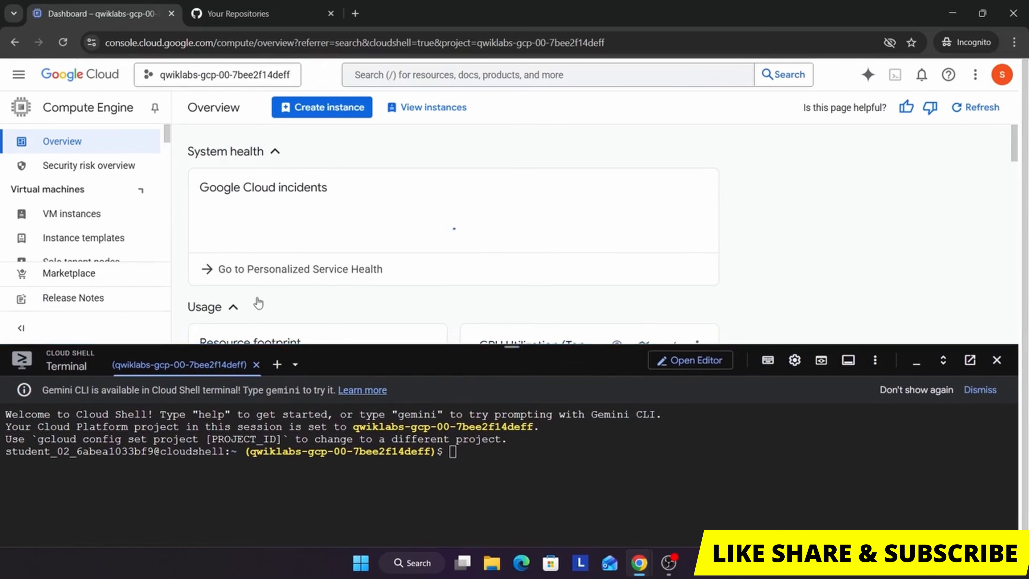
left_click(76, 222)
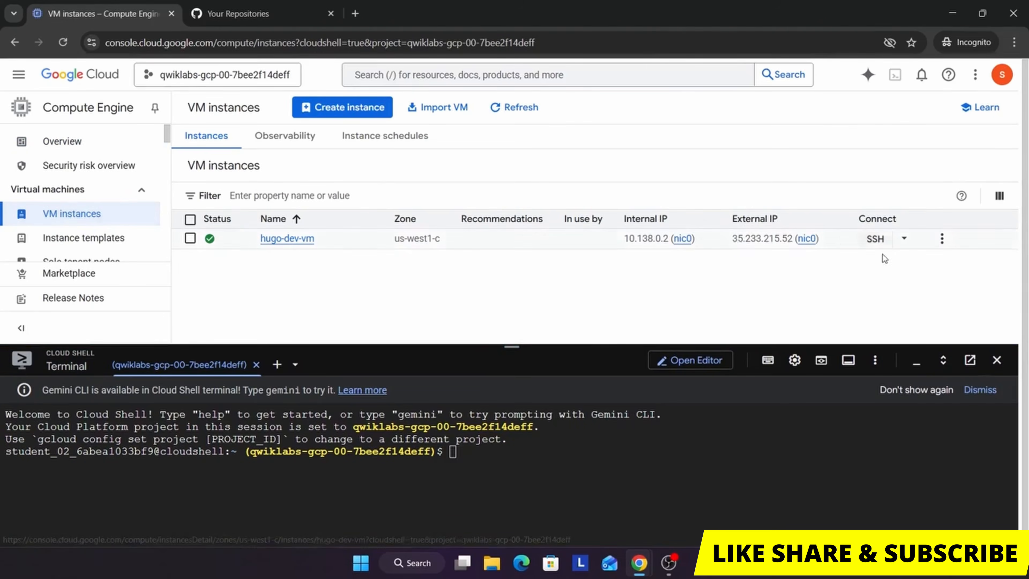
left_click(1011, 76)
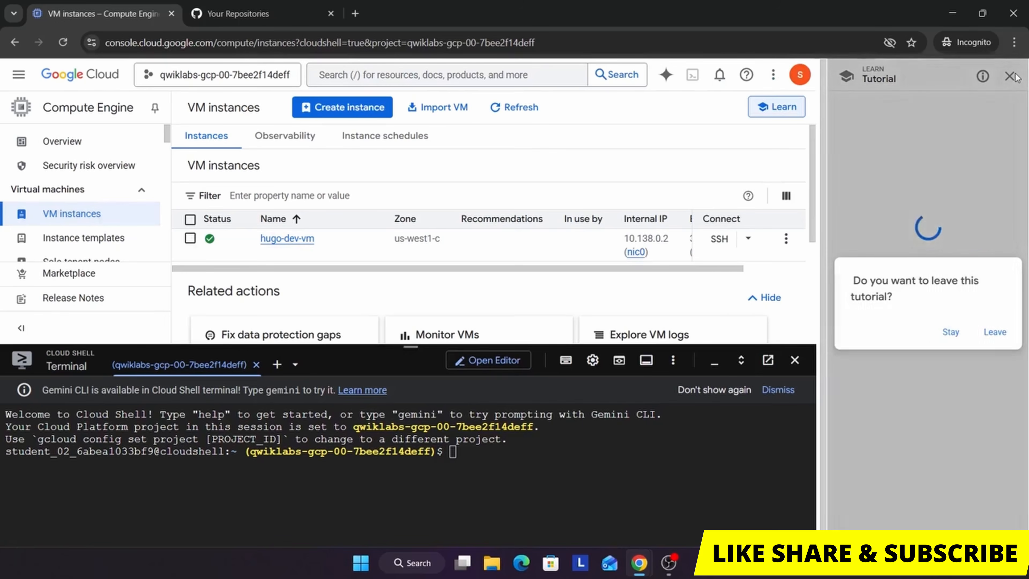
left_click(994, 331)
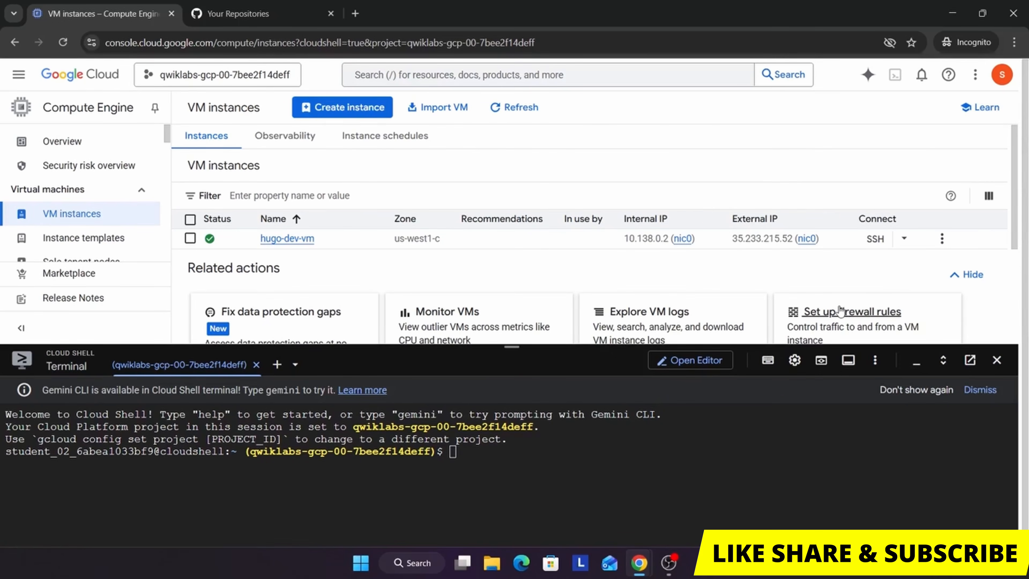
Switch to the Google Skills lab and review the Task 1 instructions for connecting to the Linux instance.
key("alt+Tab")
key("Tab")
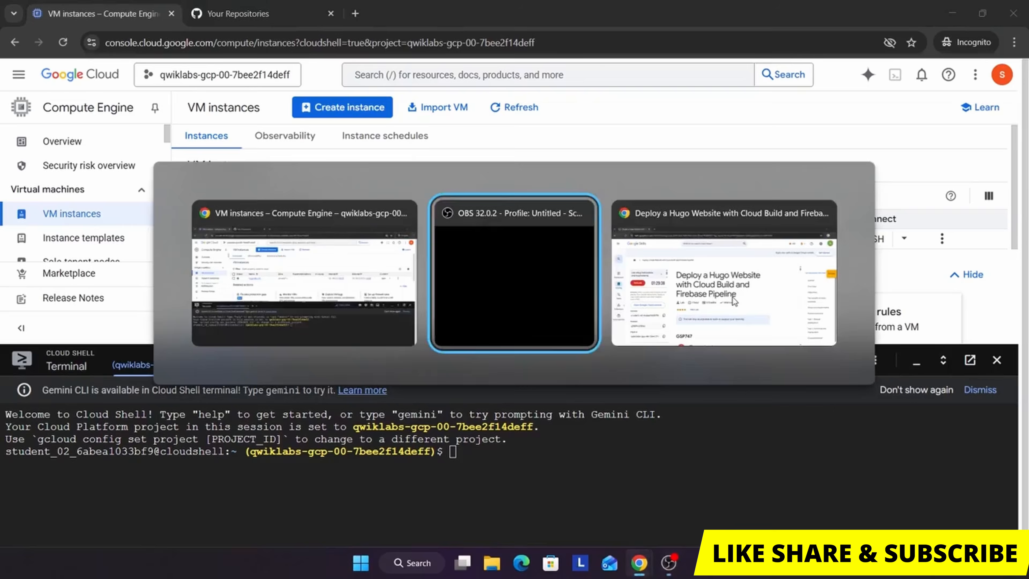
left_click(907, 411)
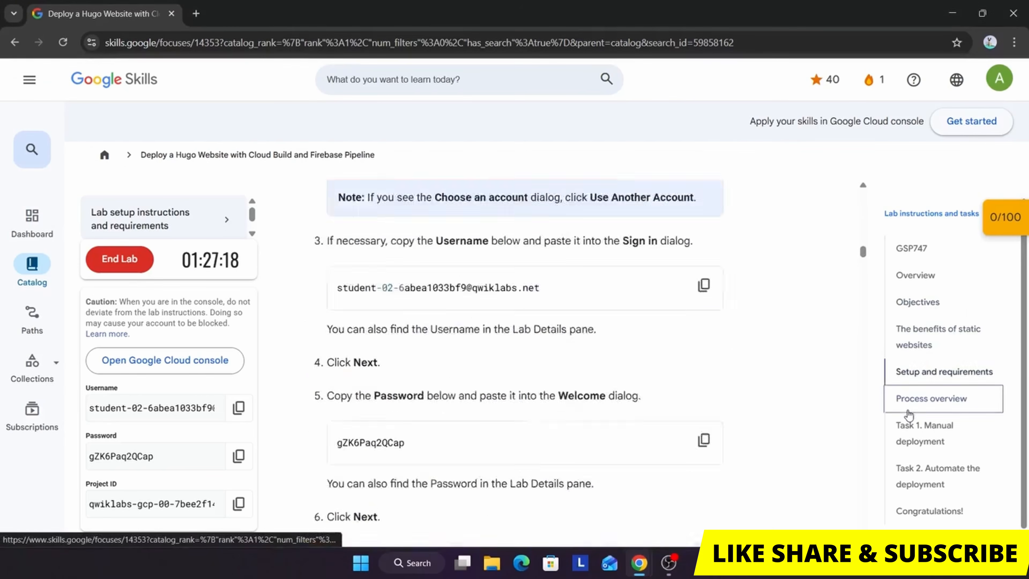
scroll(645, 361, "up", 6)
scroll(646, 361, "down", 20)
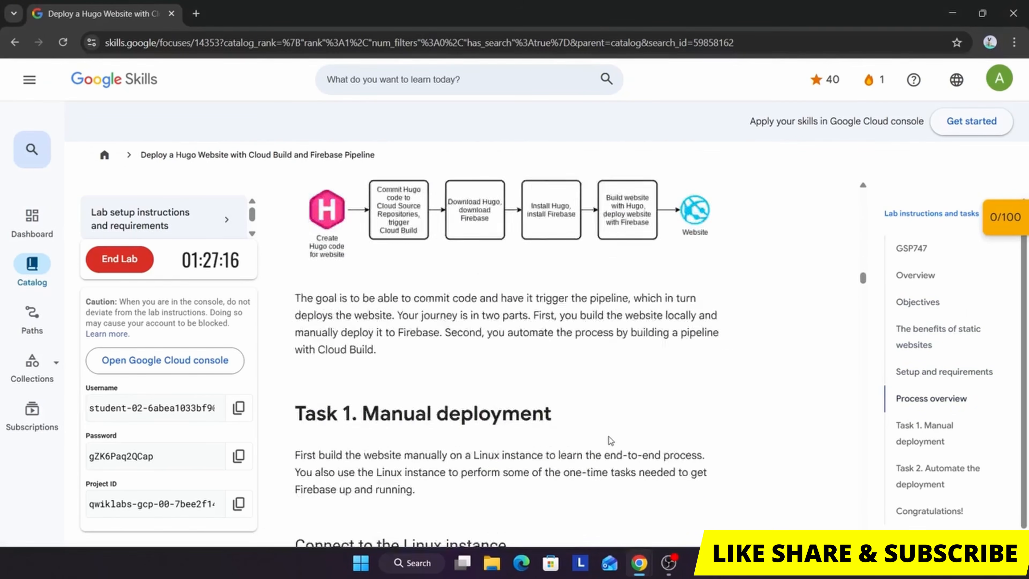
scroll(632, 543, "up", 5)
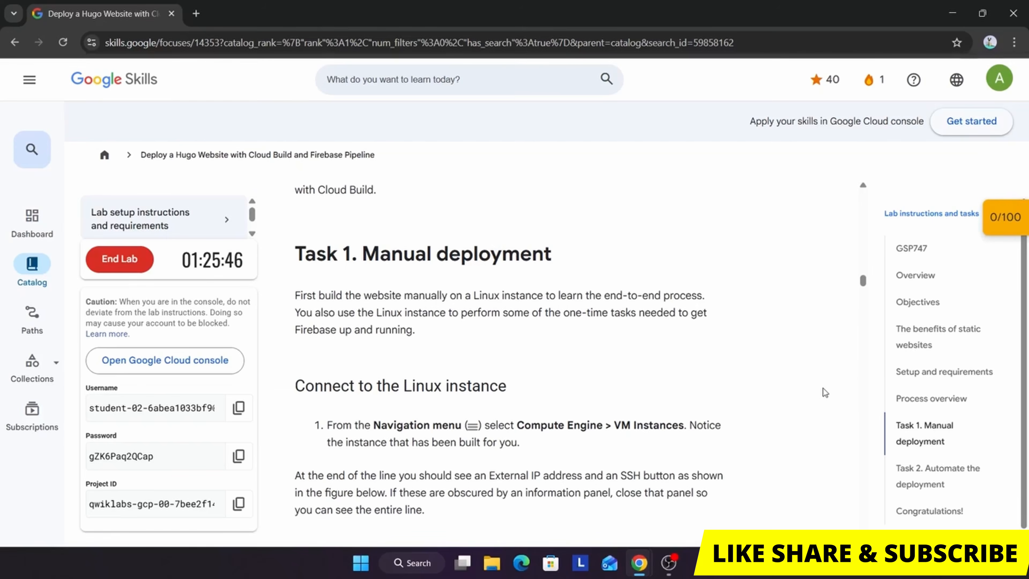
Back in the Google Cloud console, run the gcloud SSH command for hugo-dev-vm in Cloud Shell and permanently dismiss the Gemini CLI notice.
key("alt+Tab")
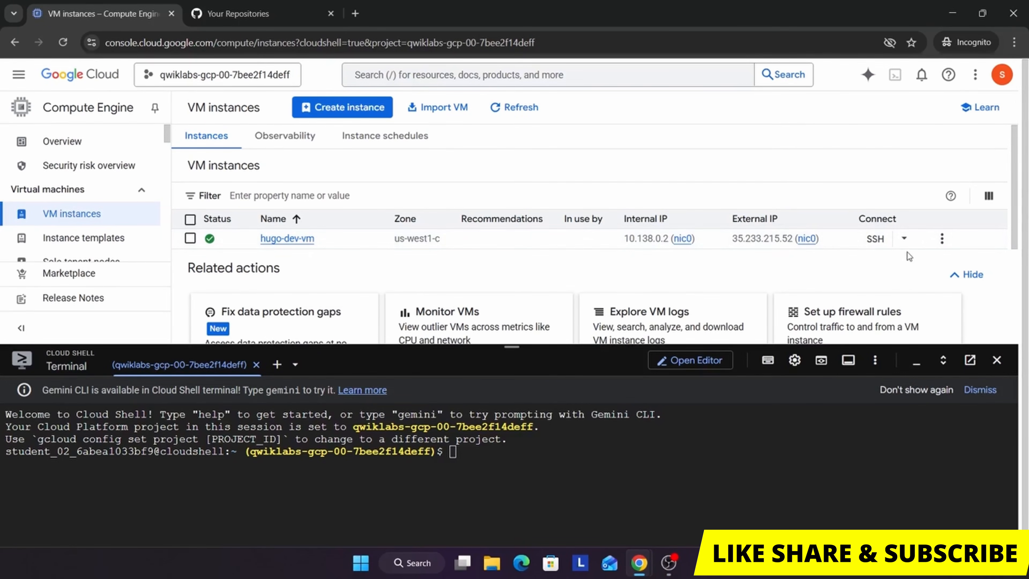
left_click(904, 239)
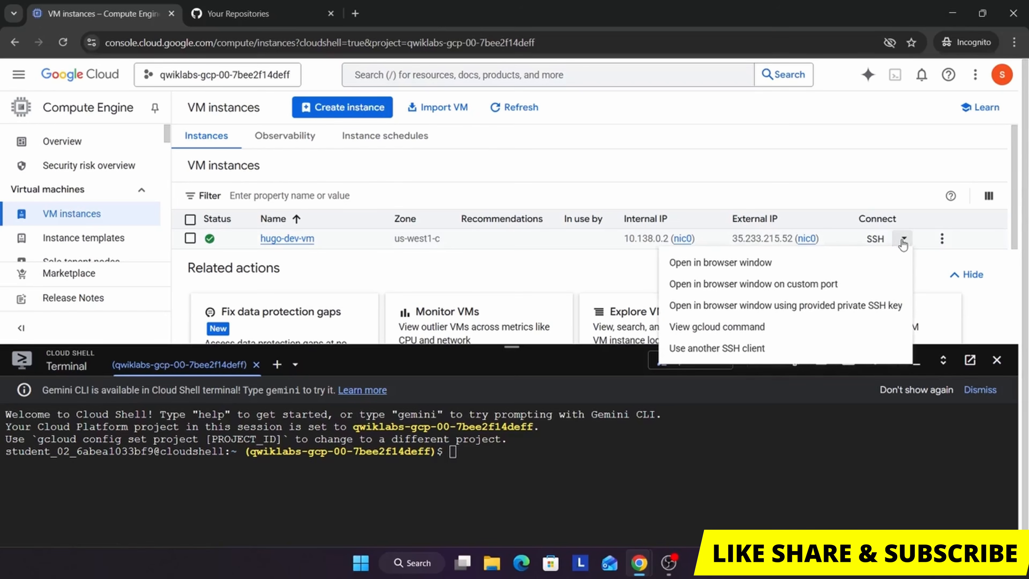
left_click(744, 333)
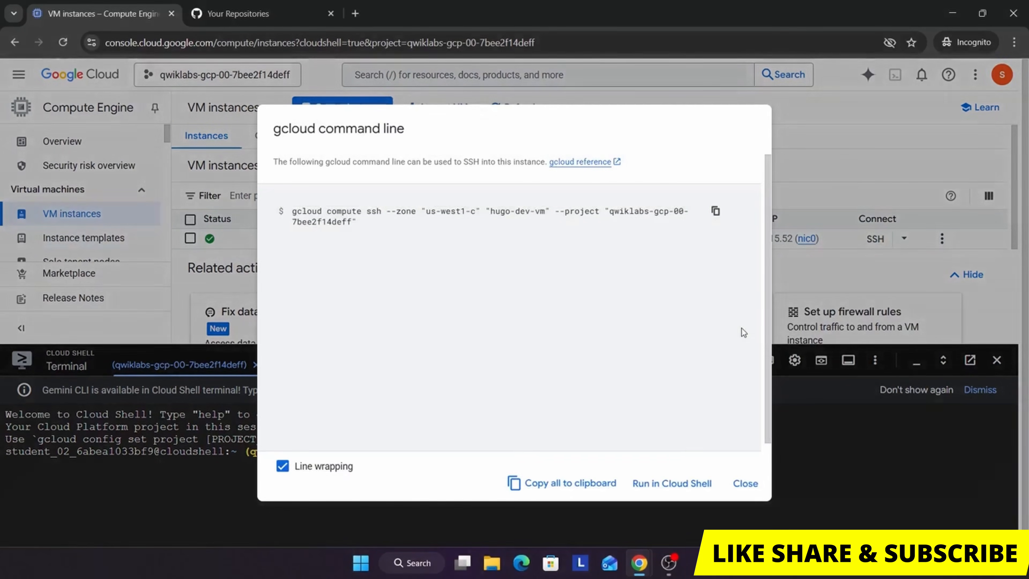
left_click(688, 483)
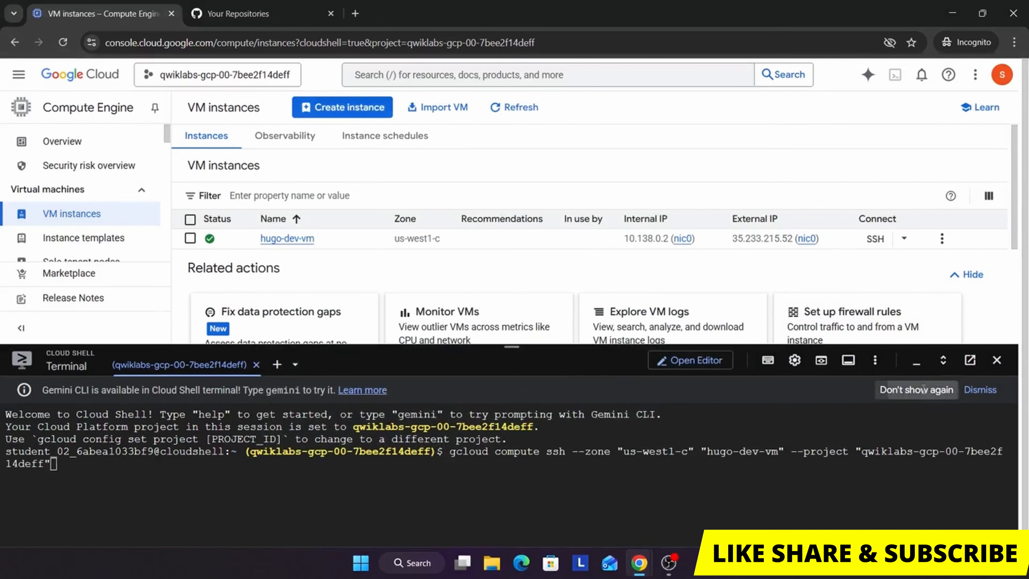
left_click(916, 390)
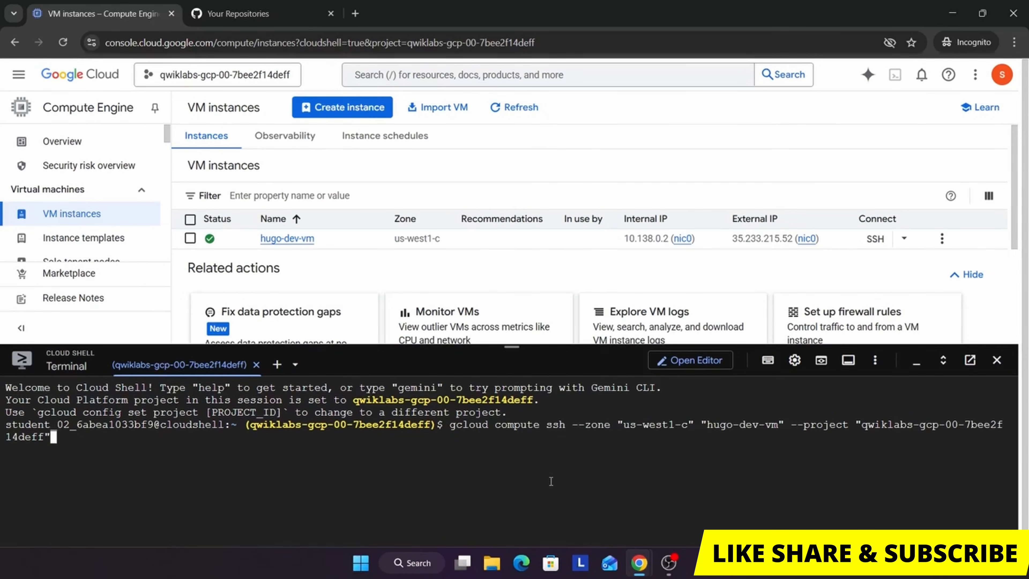
key("Return")
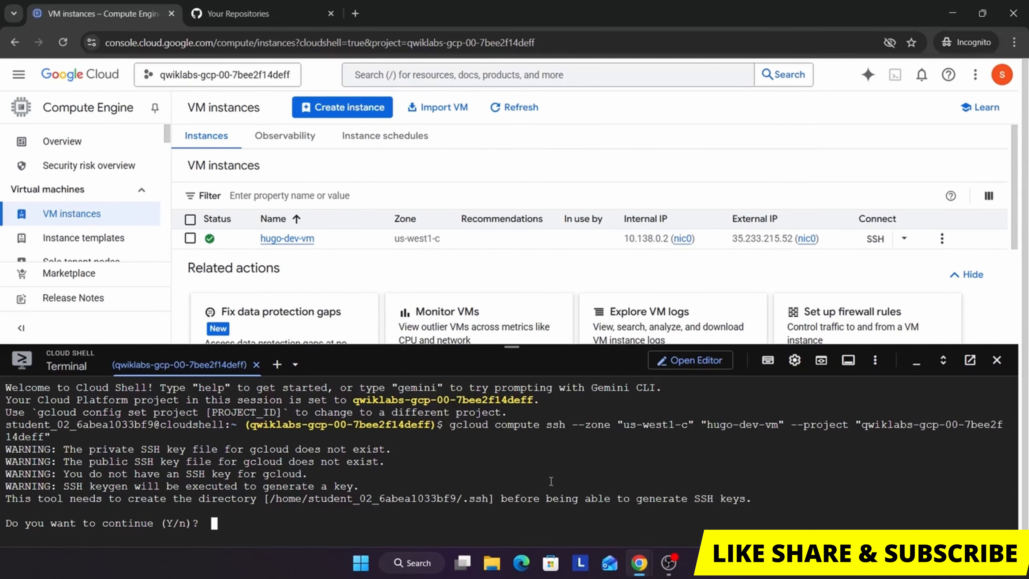
Agree to generate the SSH key pair with an empty passphrase to connect to hugo-dev-vm.
type("y")
key("Return")
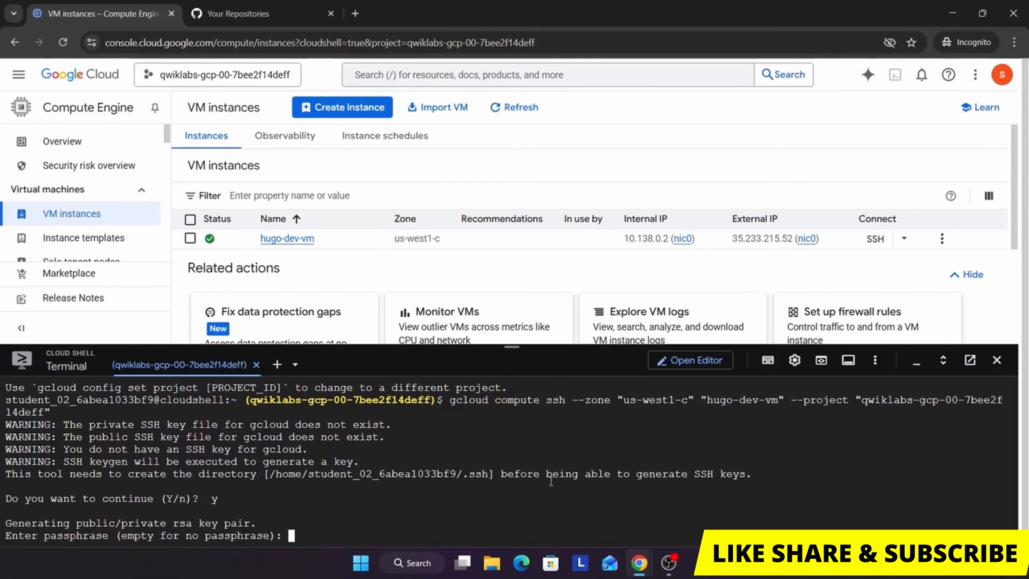
key("Return")
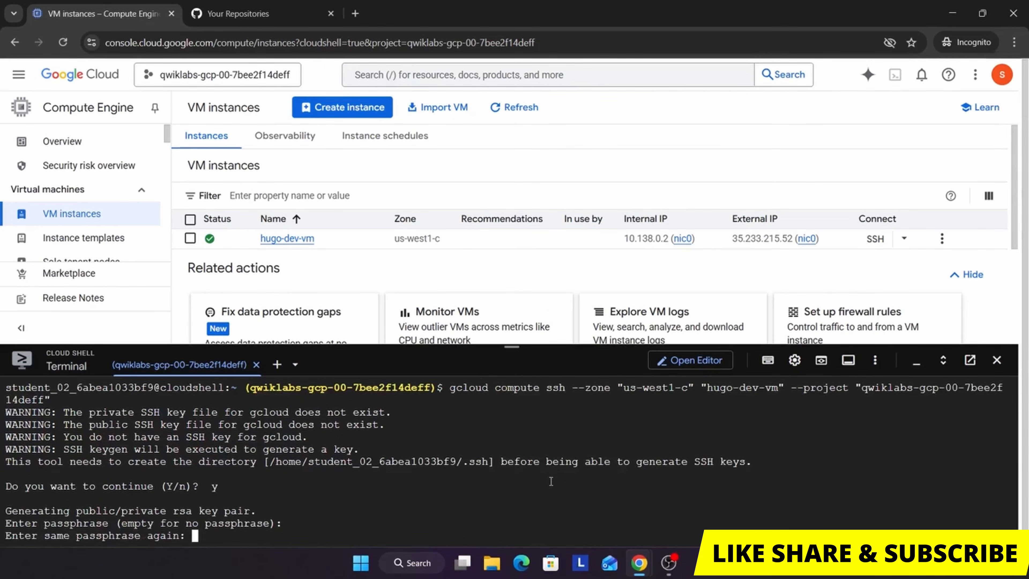
key("Return")
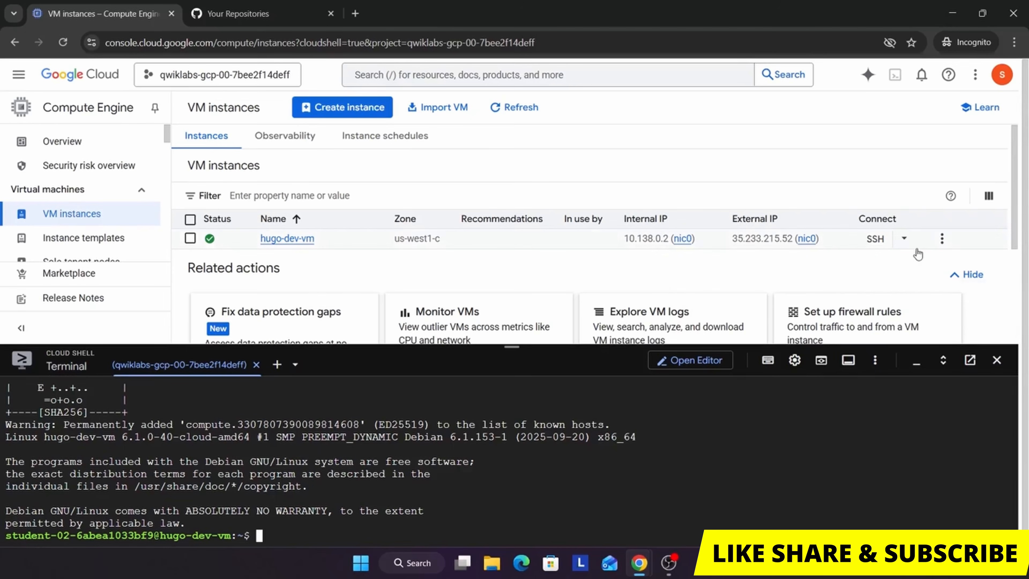
View the gcloud SSH command for hugo-dev-vm again.
left_click(902, 240)
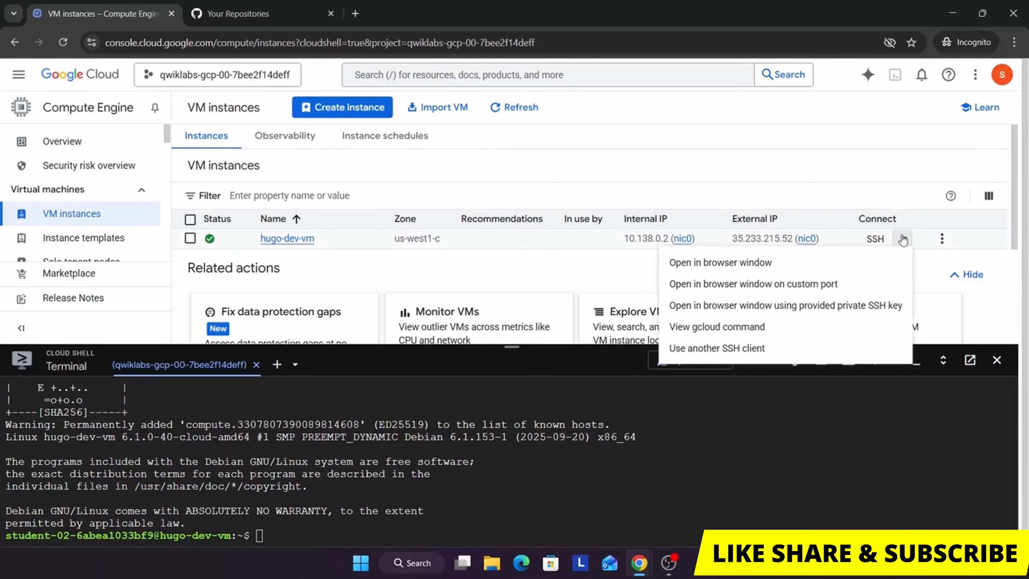
left_click(751, 327)
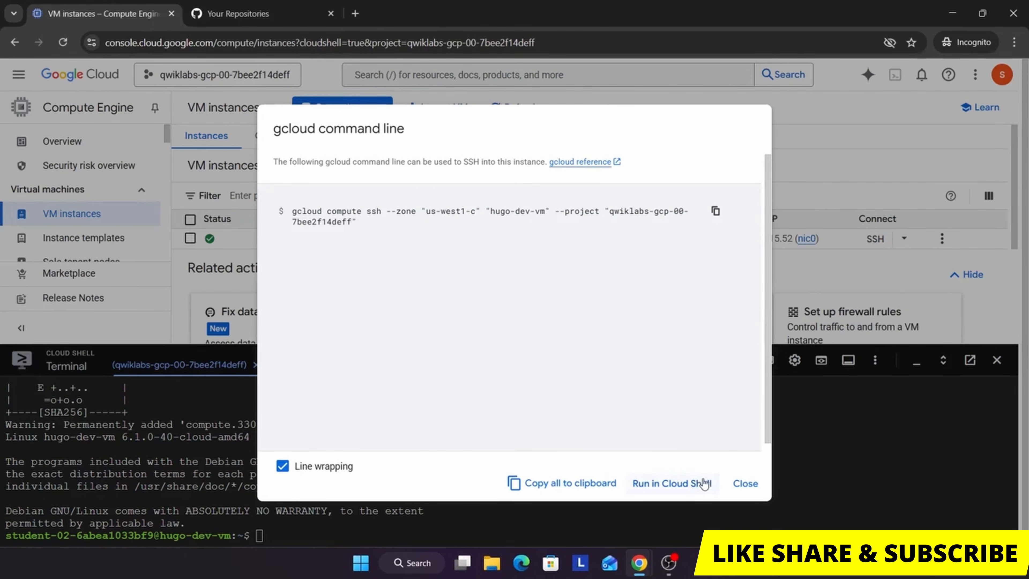
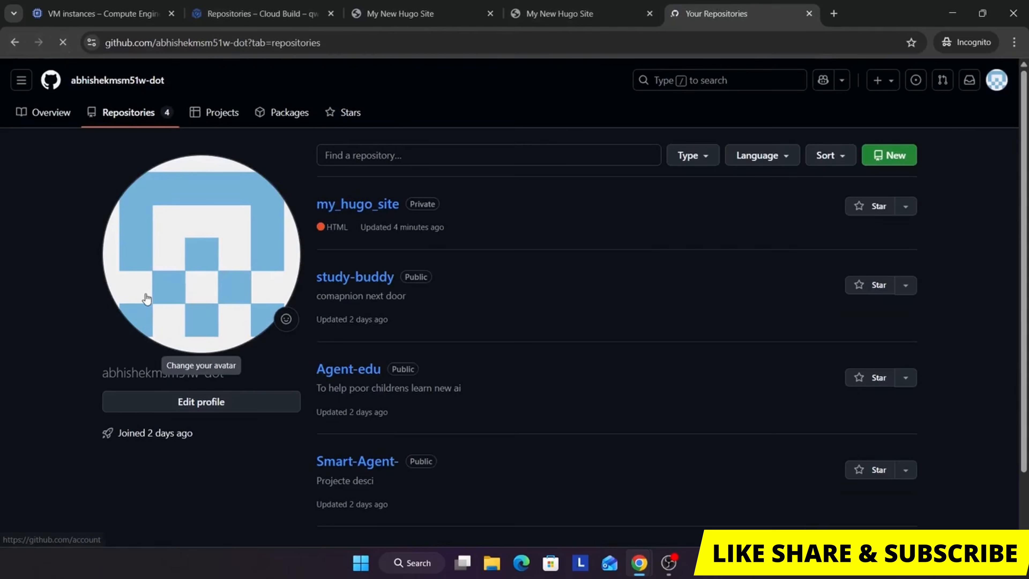
Copy the lab's gcloud command that creates the commit-to-main-branch1 GitHub trigger and run it in the hugo-dev-vm shell.
key("alt+Tab")
scroll(583, 327, "down", 5)
scroll(583, 328, "down", 1)
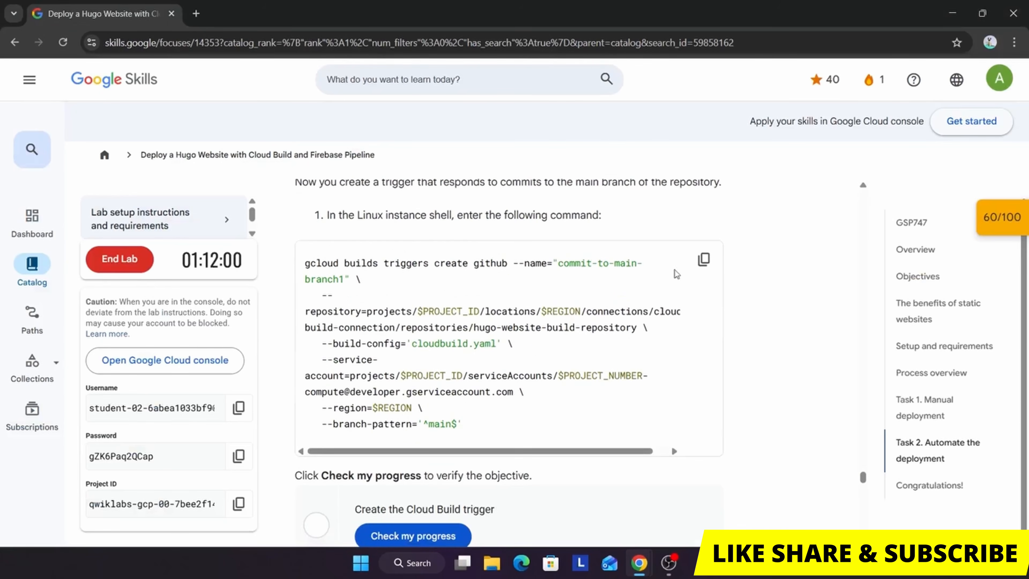
key("alt+Tab")
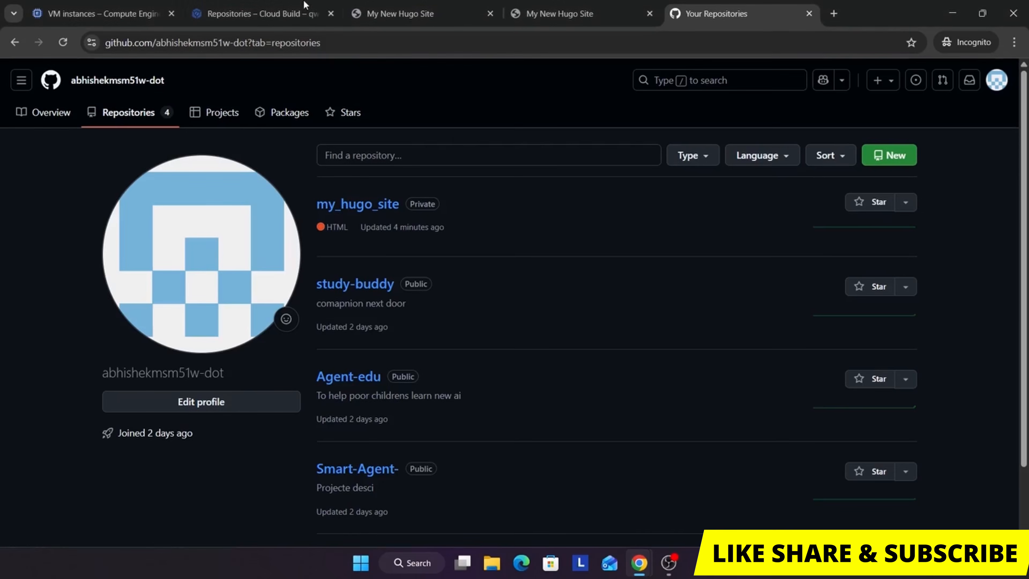
left_click(283, 12)
left_click(103, 12)
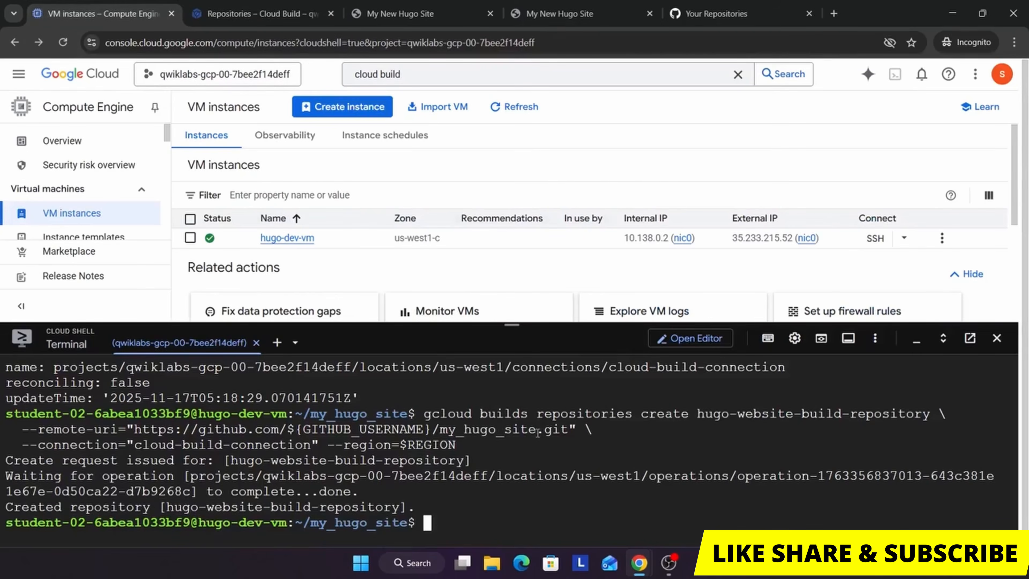
key("ctrl+v")
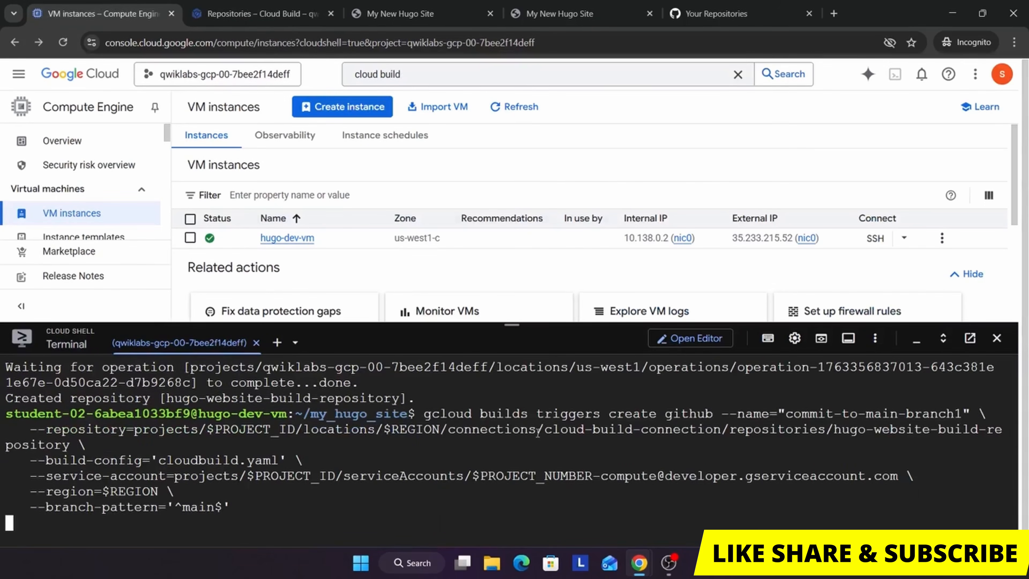
Return to the lab page and check progress on the "Create the Cloud Build trigger" objective.
key("alt+Tab")
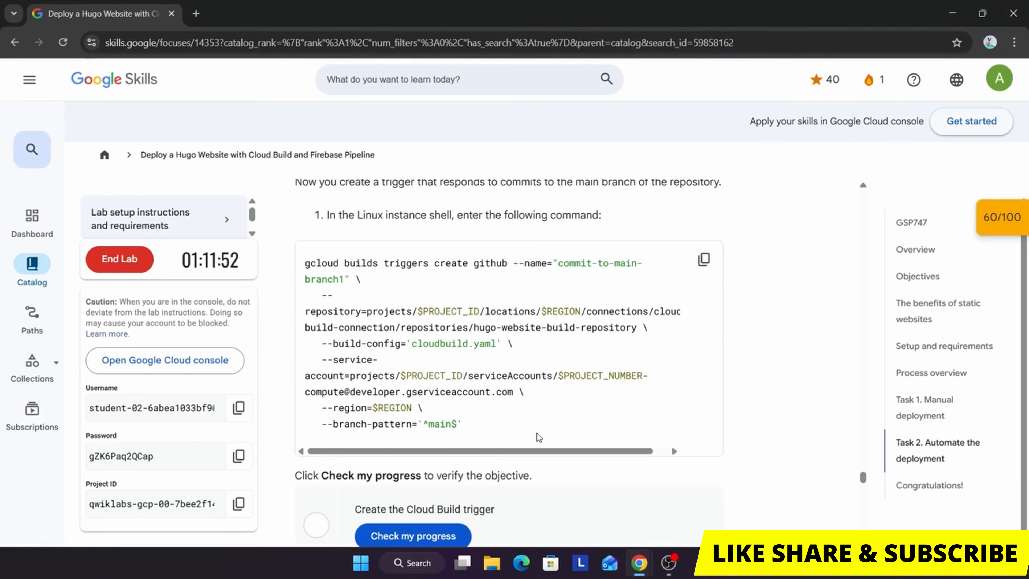
scroll(479, 439, "down", 3)
left_click(431, 407)
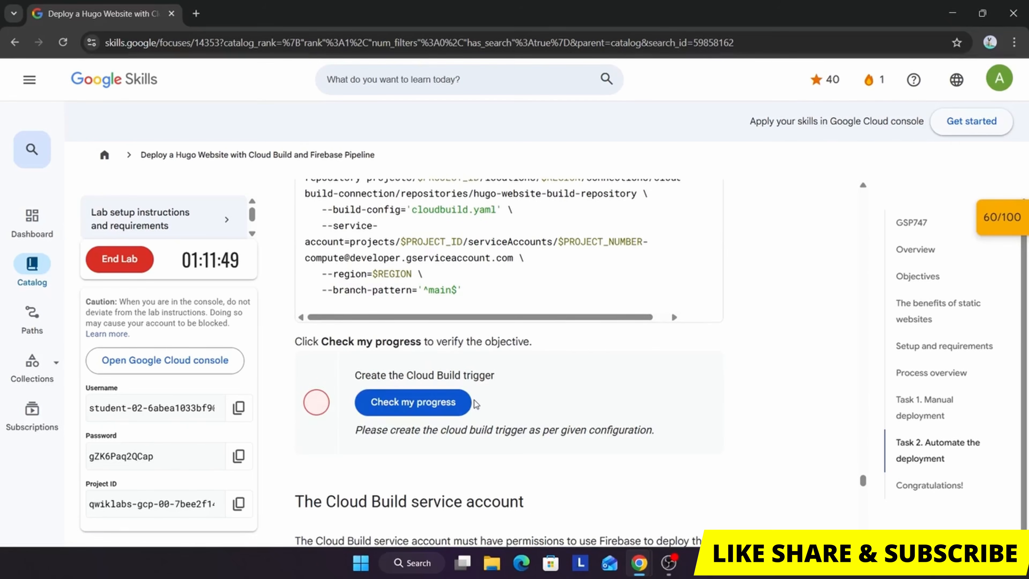
left_click(461, 406)
Back in the Google Cloud console, view Cloud Build's triggers with the tutorial closed, and open the build history.
key("alt+Tab")
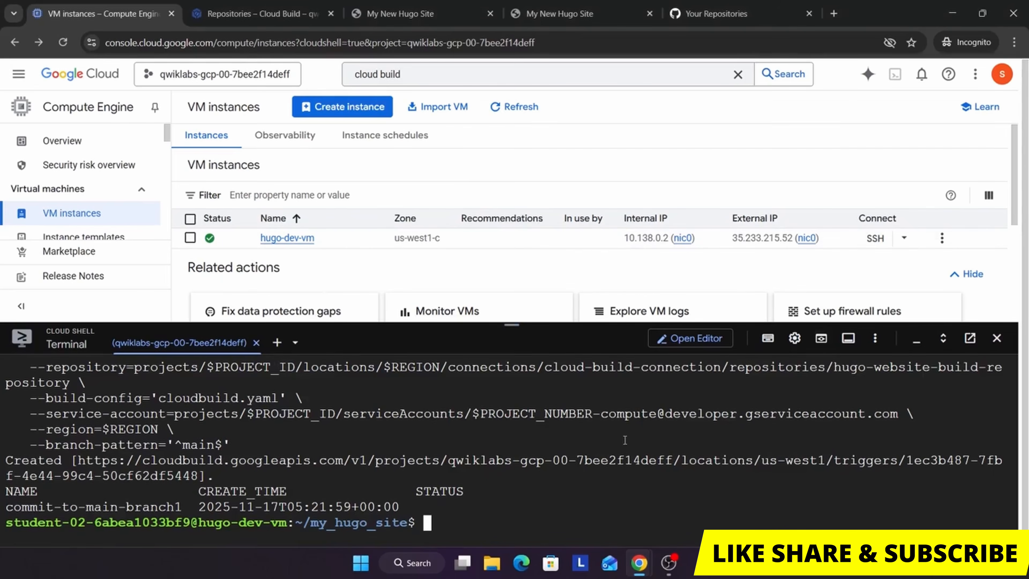
left_click(260, 13)
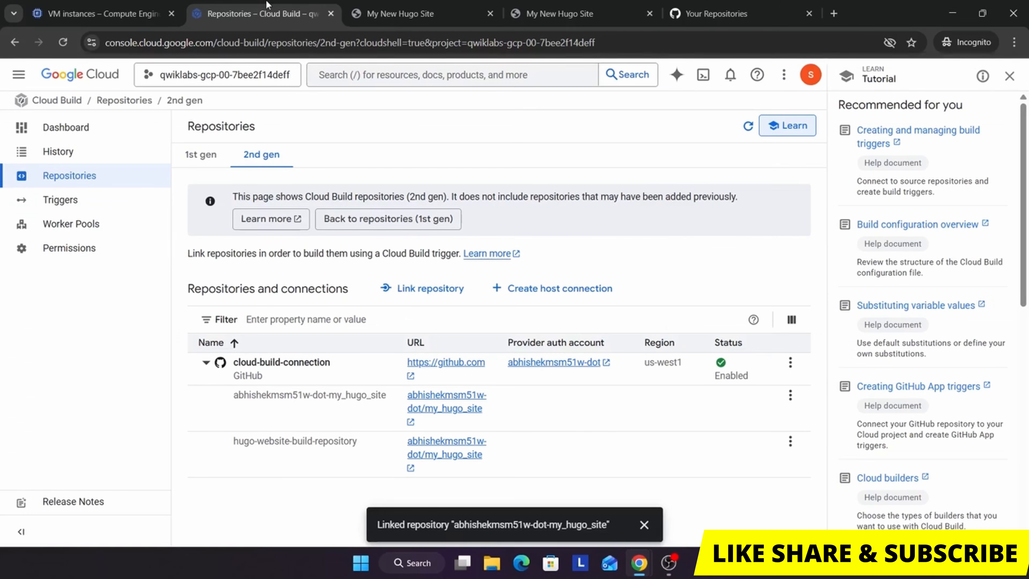
left_click(78, 202)
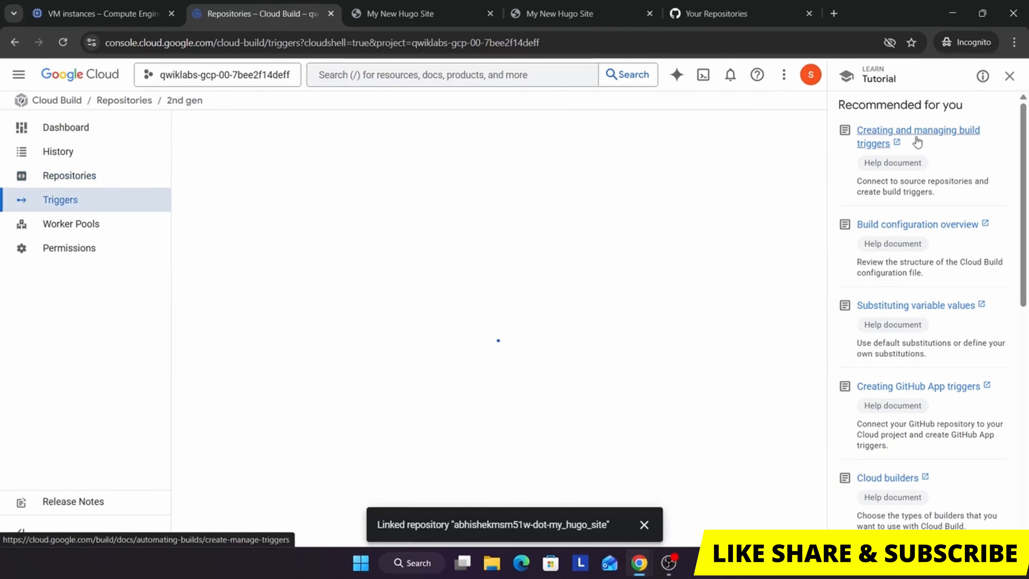
left_click(1008, 76)
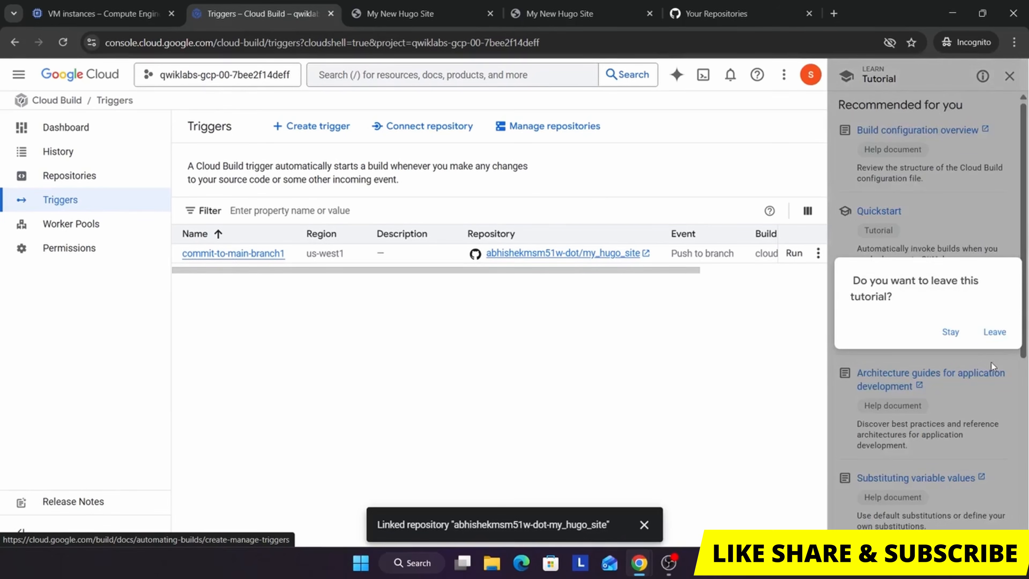
left_click(995, 332)
left_click(43, 150)
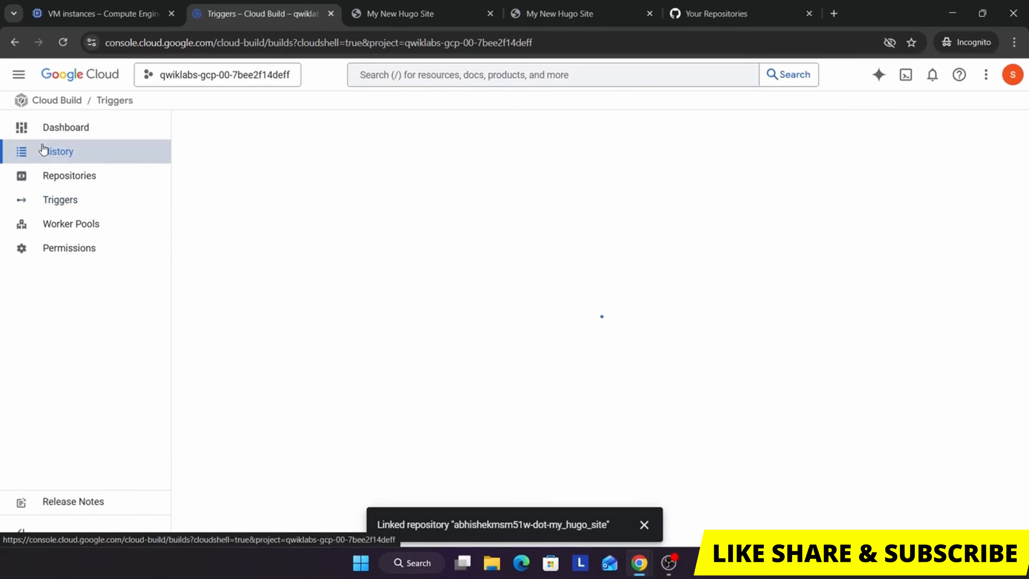
View the settings of the commit-to-main-branch1 trigger in Cloud Build and go back to the trigger list.
left_click(50, 200)
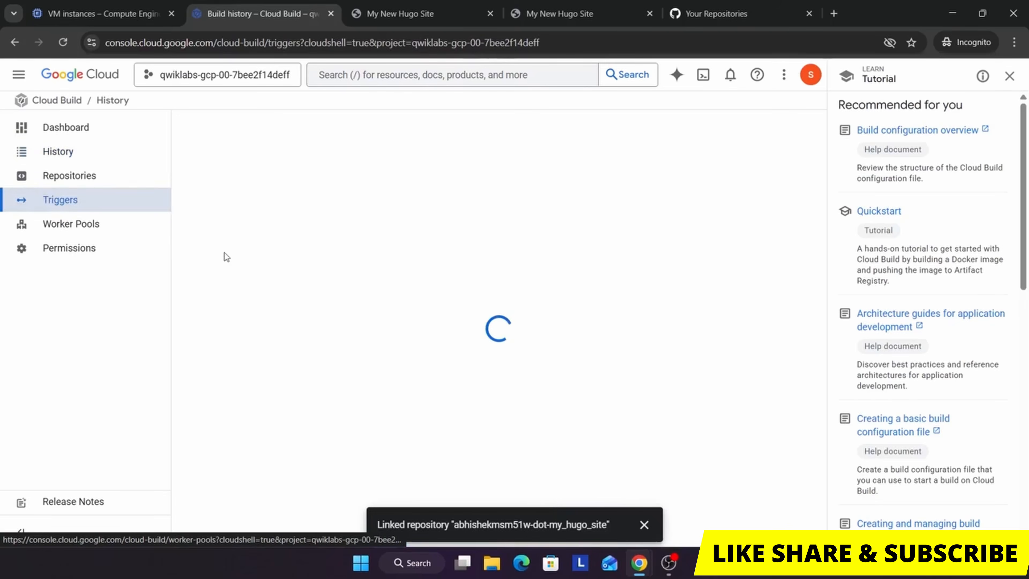
left_click(256, 254)
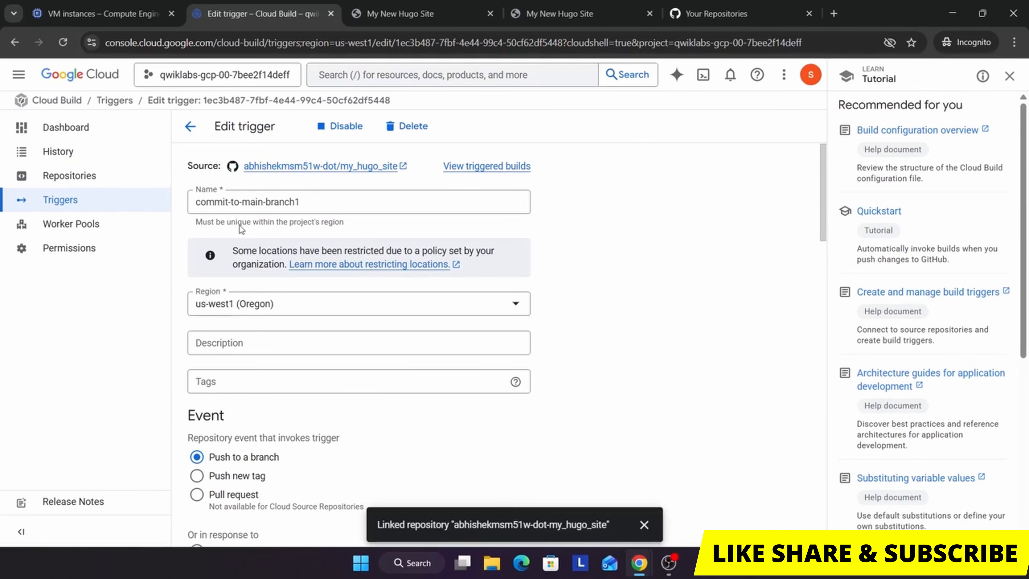
left_click(199, 127)
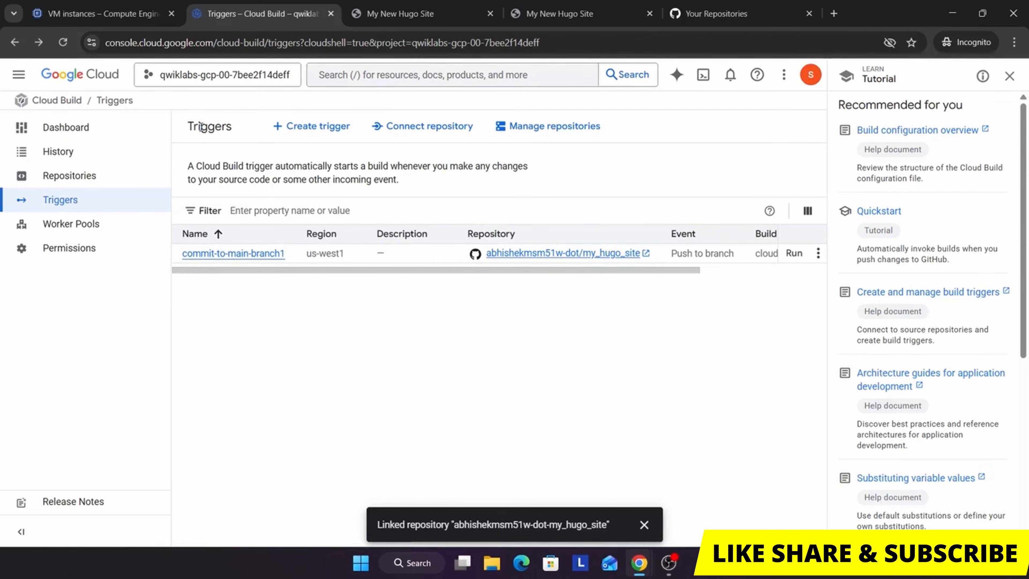
Copy the "cd ~/my_hugo_site" command from the lab page and run it in the hugo-dev-vm Cloud Shell terminal.
key("alt+Tab")
left_click(440, 399)
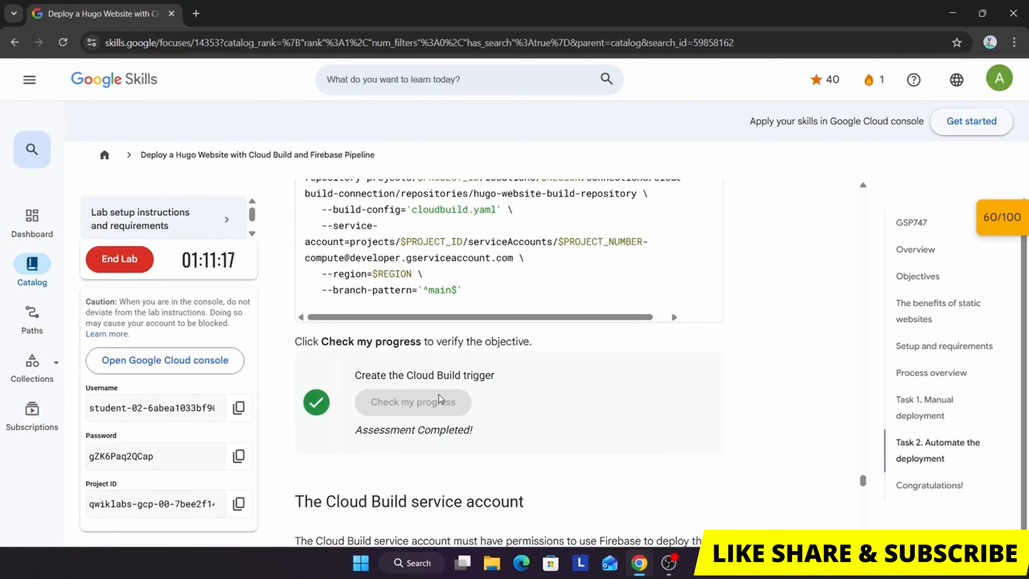
scroll(490, 378, "down", 15)
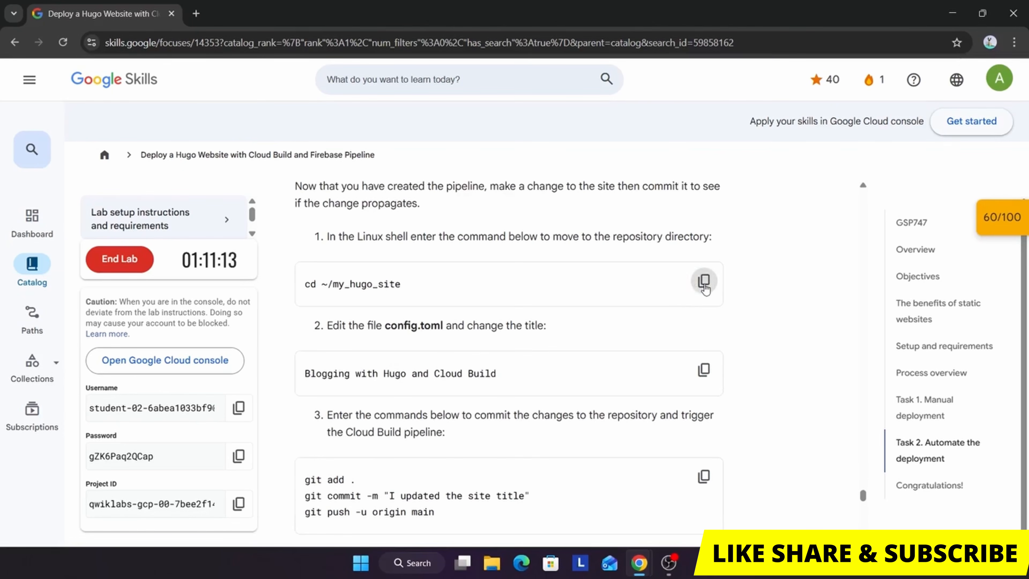
left_click(704, 281)
scroll(703, 284, "up", 3)
key("alt+Tab")
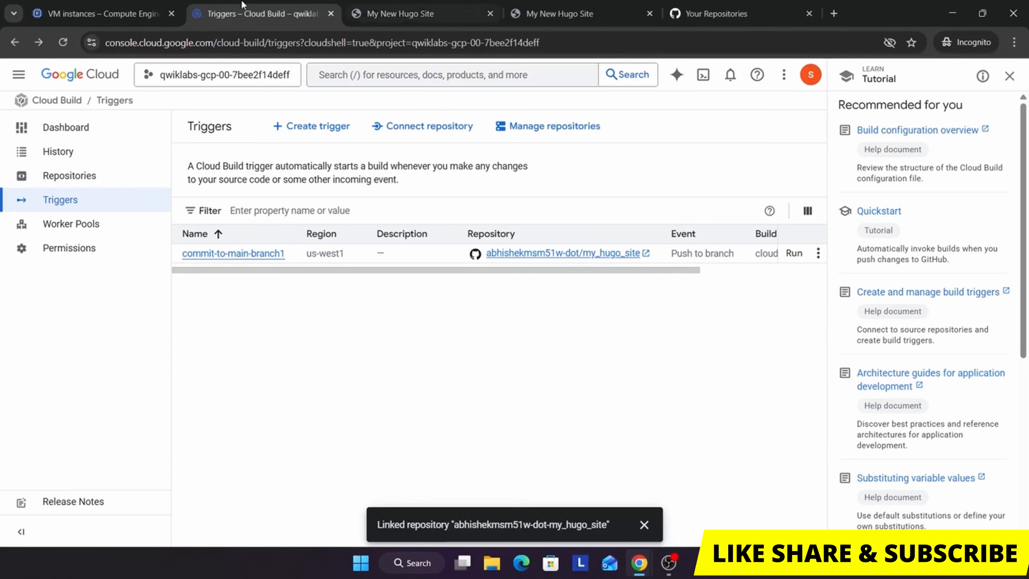
left_click(104, 13)
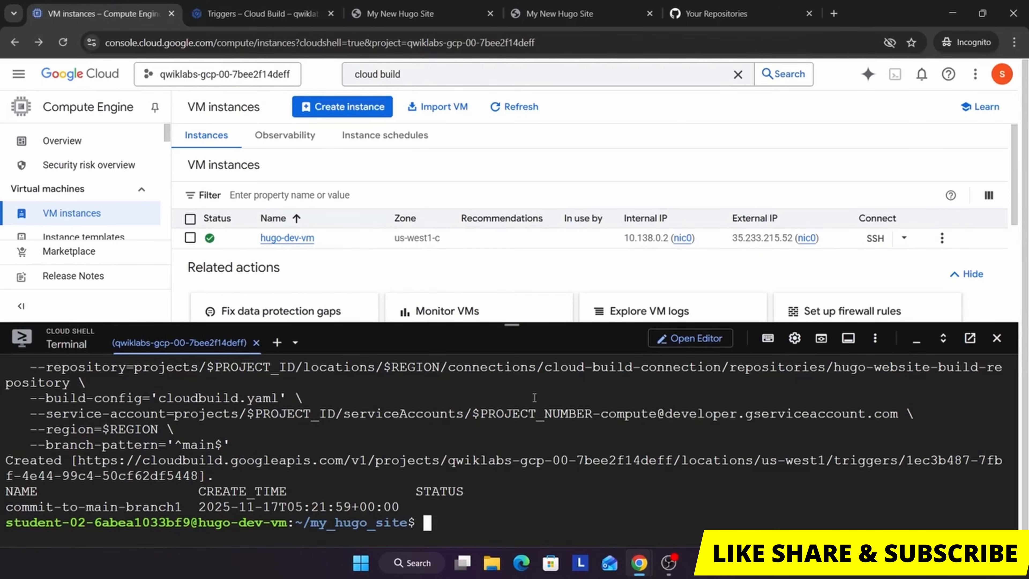
key("ctrl+v")
key("Return")
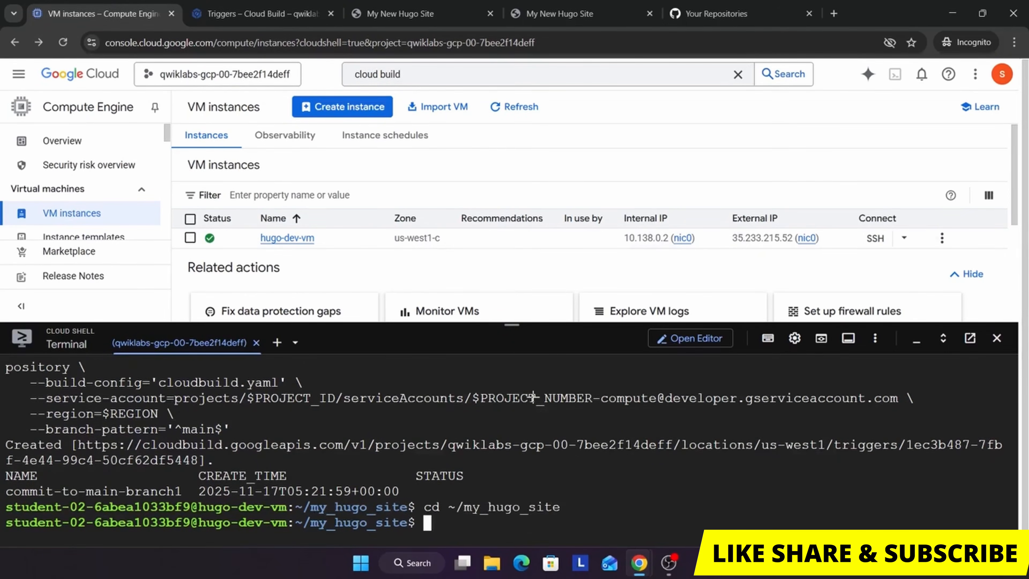
Copy the file name config.toml from the lab instructions and open that file with nano in the hugo-dev-vm shell.
key("alt+Tab")
scroll(486, 339, "down", 2)
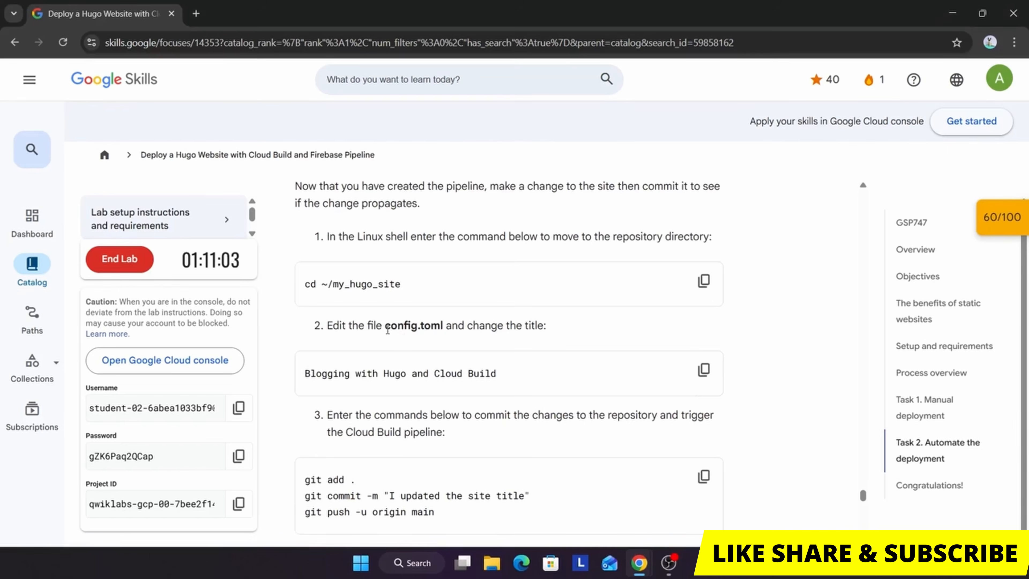
left_click_drag(387, 330, 441, 327)
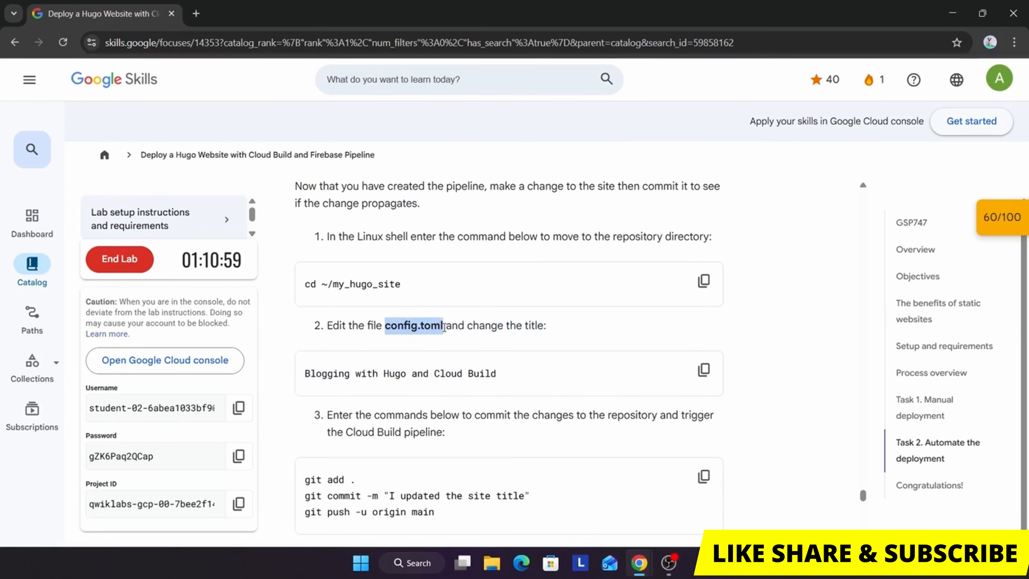
key("alt+Tab")
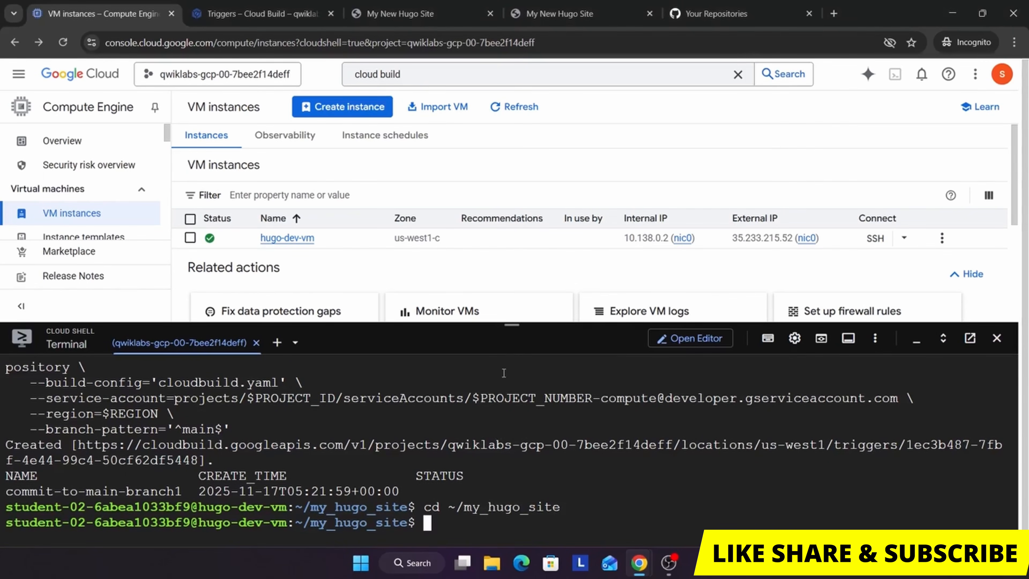
type("nano")
key("ctrl+v")
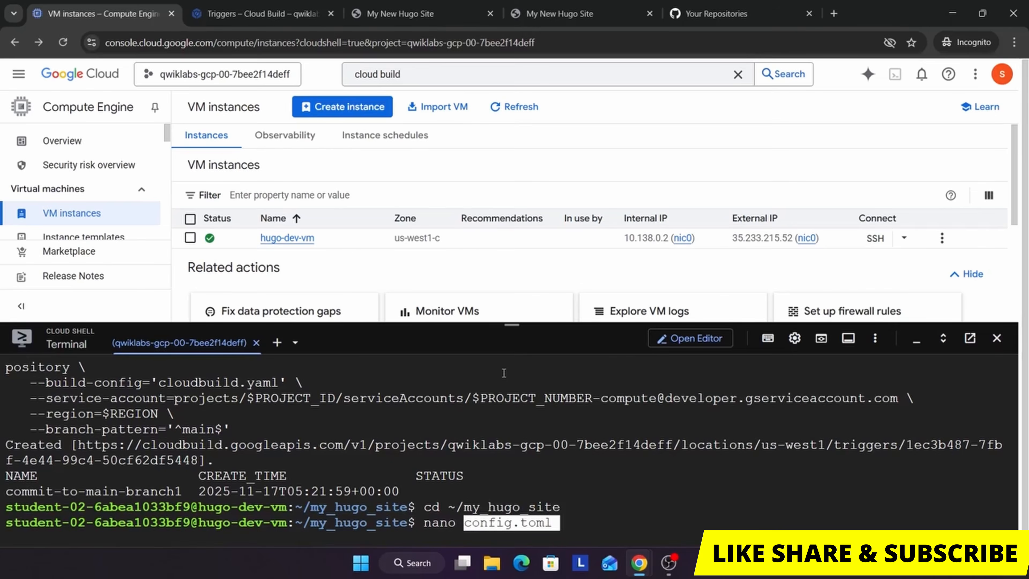
key("Return")
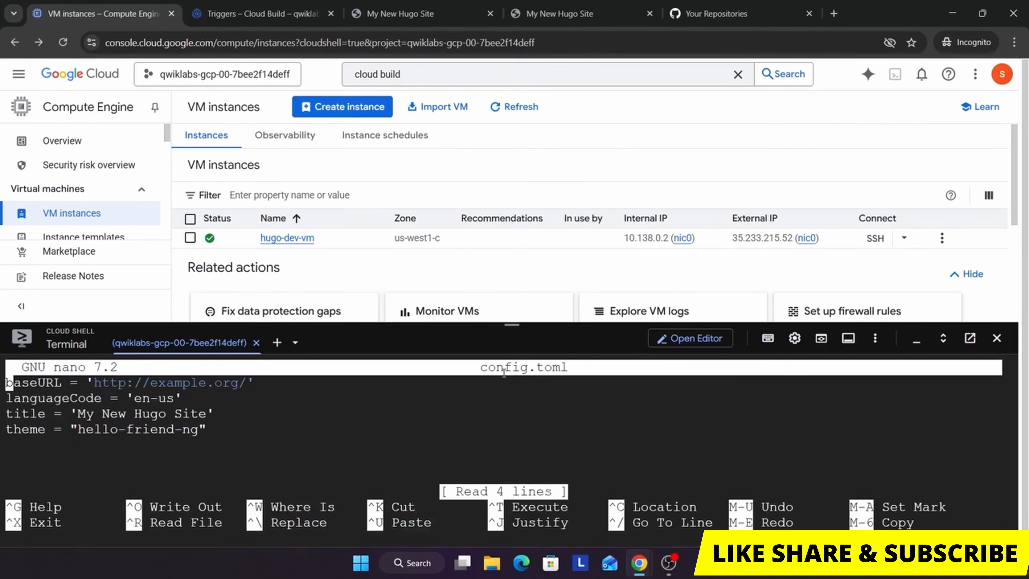
Replace the title value in config.toml with the lab's "Blogging with Hugo and Cloud Build", then save the file and exit nano.
key("Down")
key("Down")
key("Down")
key("Up")
key("Right")
key("Right")
key("Right")
key("Right")
key("Right")
key("Right")
key("Right")
key("Right")
key("Right")
key("Right")
key("Right")
key("Right")
key("Right")
key("Right")
key("Right")
key("Right")
key("Right")
key("Right")
key("Right")
key("Right")
key("Right")
key("Right")
key("Right")
key("Right")
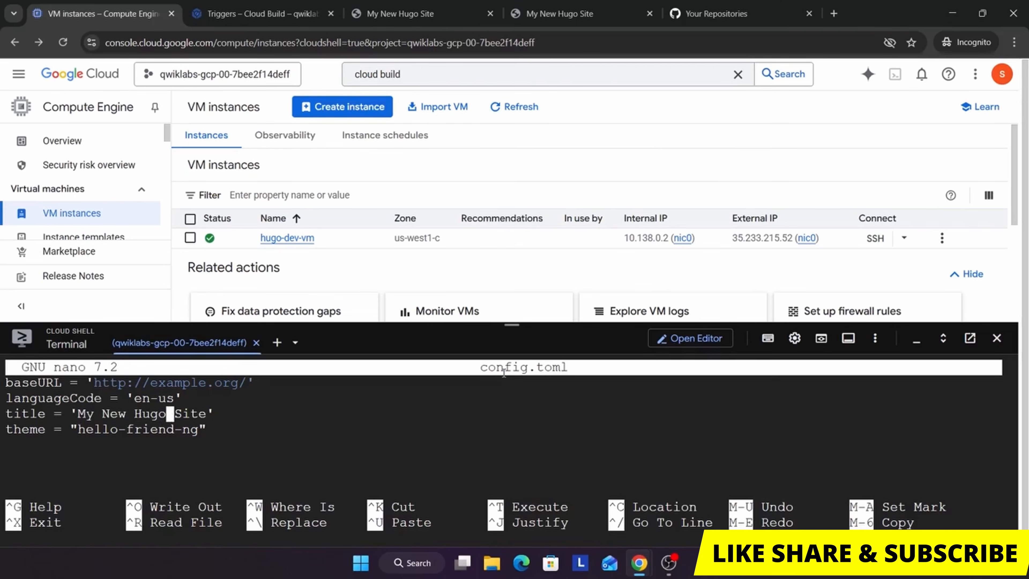
key("Right")
key("BackSpace")
key("BackSpace")
key("BackSpace")
key("BackSpace")
key("BackSpace")
key("BackSpace")
key("BackSpace")
key("BackSpace")
key("BackSpace")
key("BackSpace")
key("BackSpace")
key("BackSpace")
key("BackSpace")
key("BackSpace")
key("BackSpace")
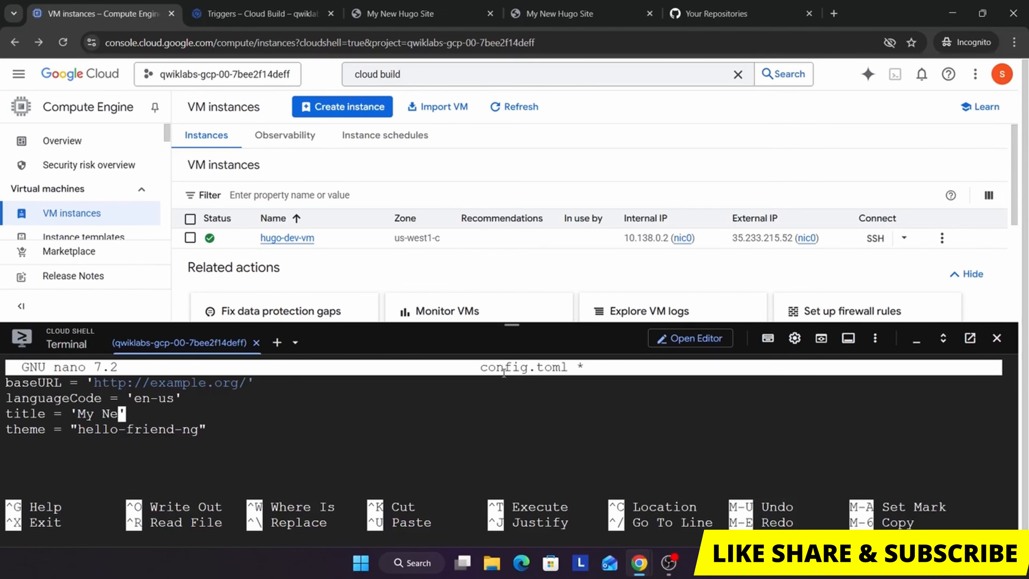
key("BackSpace")
key("alt+Tab")
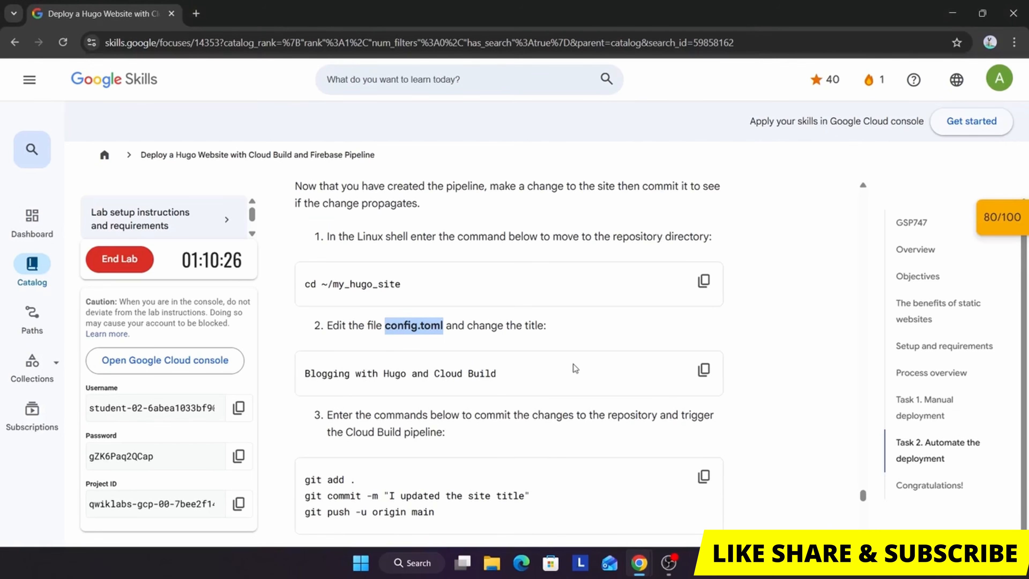
left_click(704, 370)
key("alt+Tab")
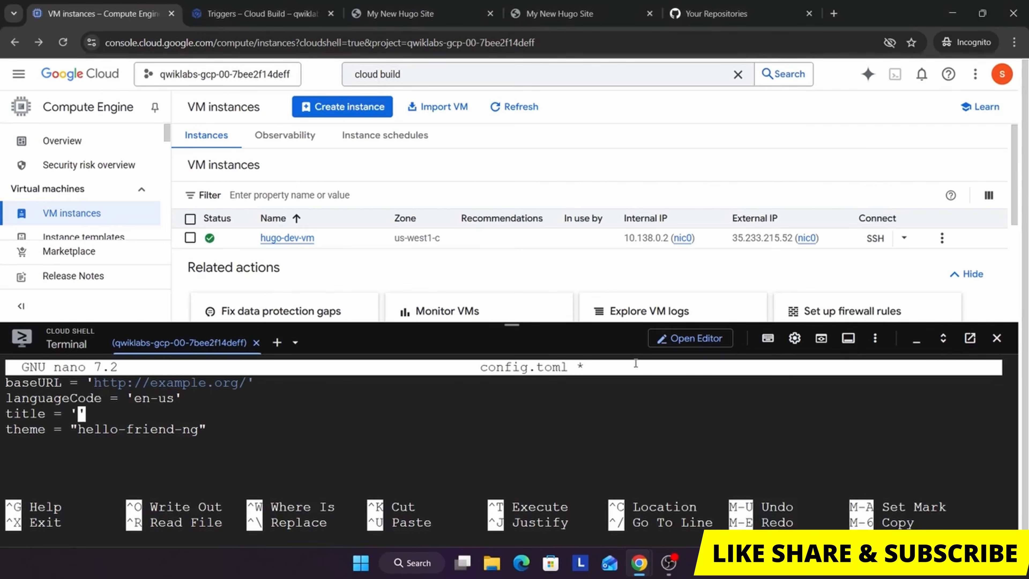
key("ctrl+v")
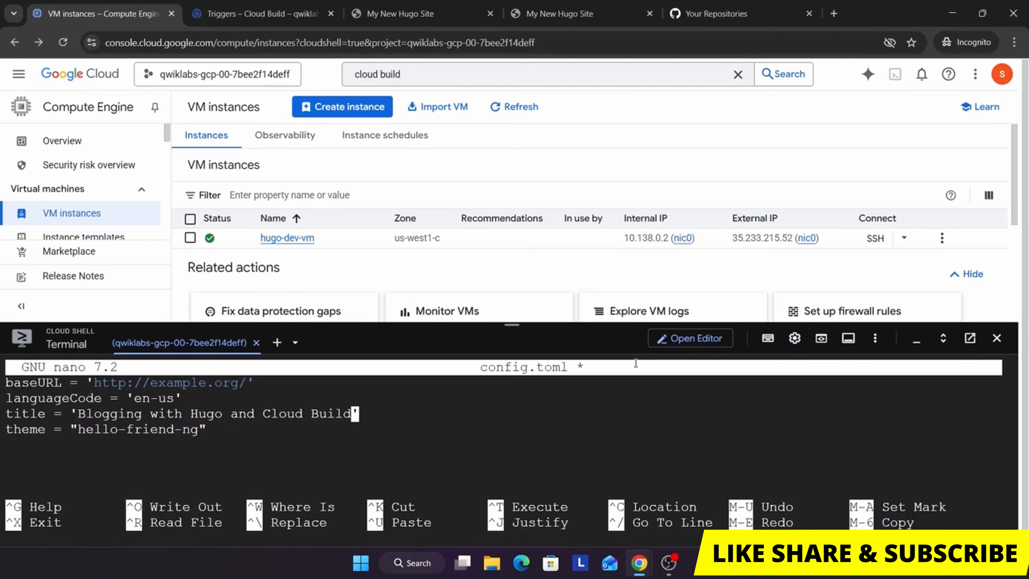
key("ctrl+x")
key("y")
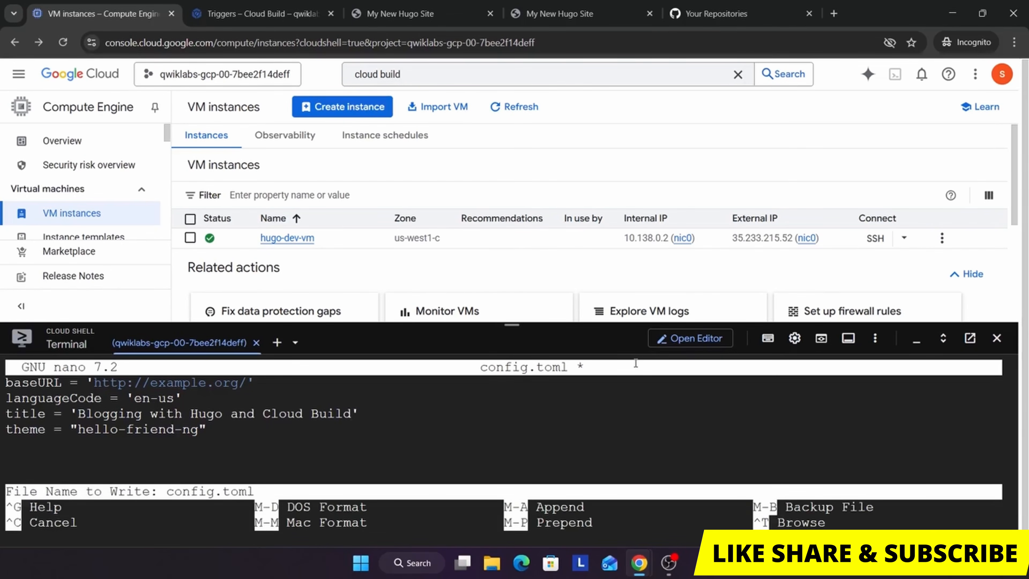
key("Return")
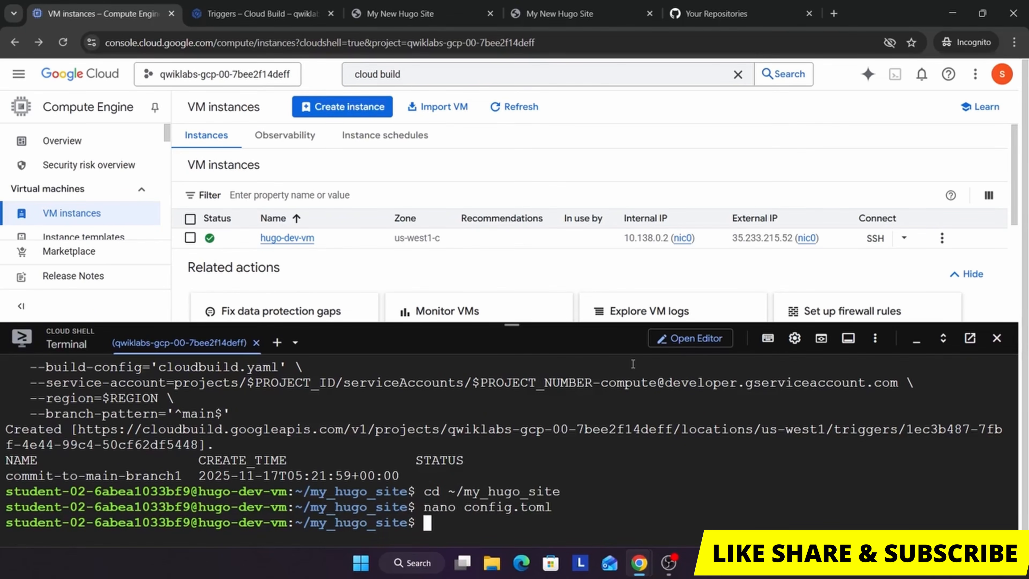
Copy the lab's git commands and run them to commit the changes as "I updated the site title" and push to origin main.
key("alt+Tab")
scroll(641, 363, "down", 3)
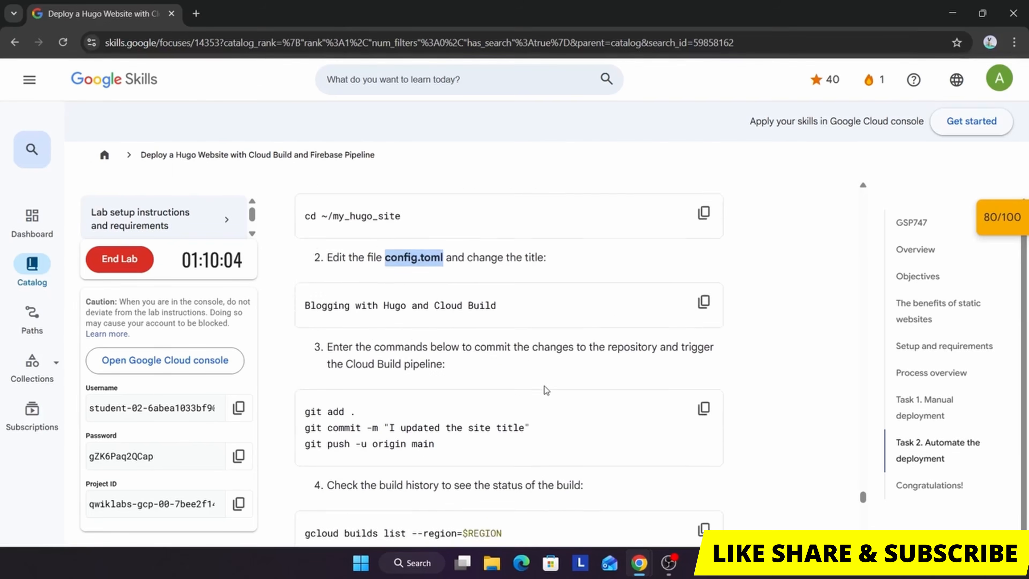
left_click(703, 343)
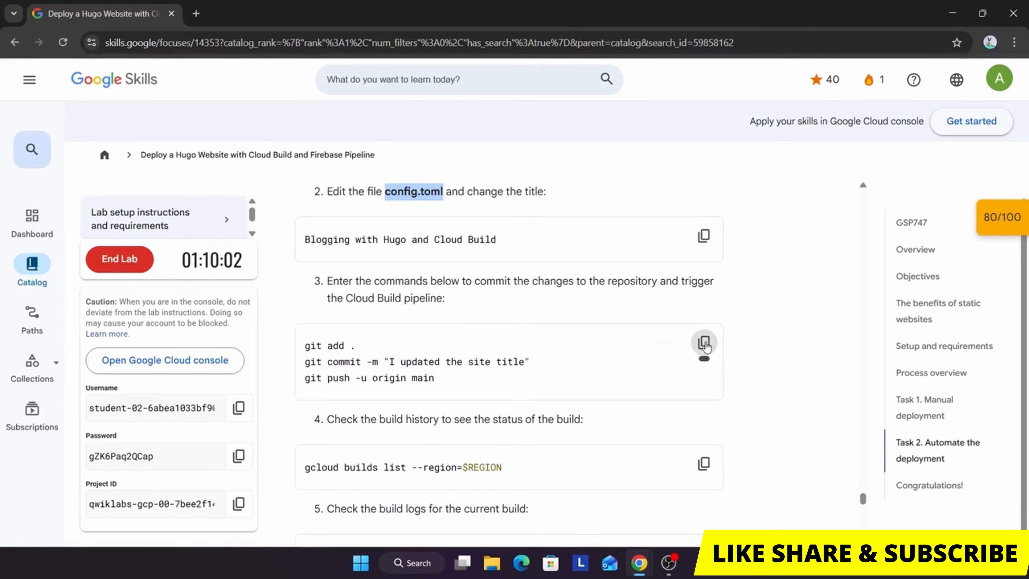
key("alt+Tab")
key("ctrl+v")
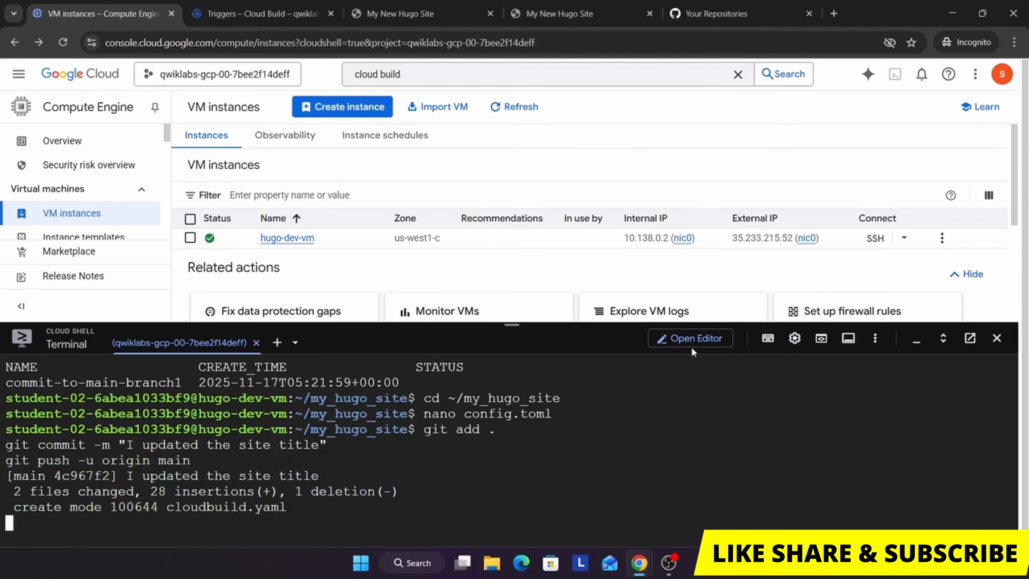
Copy the lab's "gcloud builds list --region=$REGION" command and run it in the shell to check the build history.
key("alt+Tab")
scroll(688, 365, "down", 4)
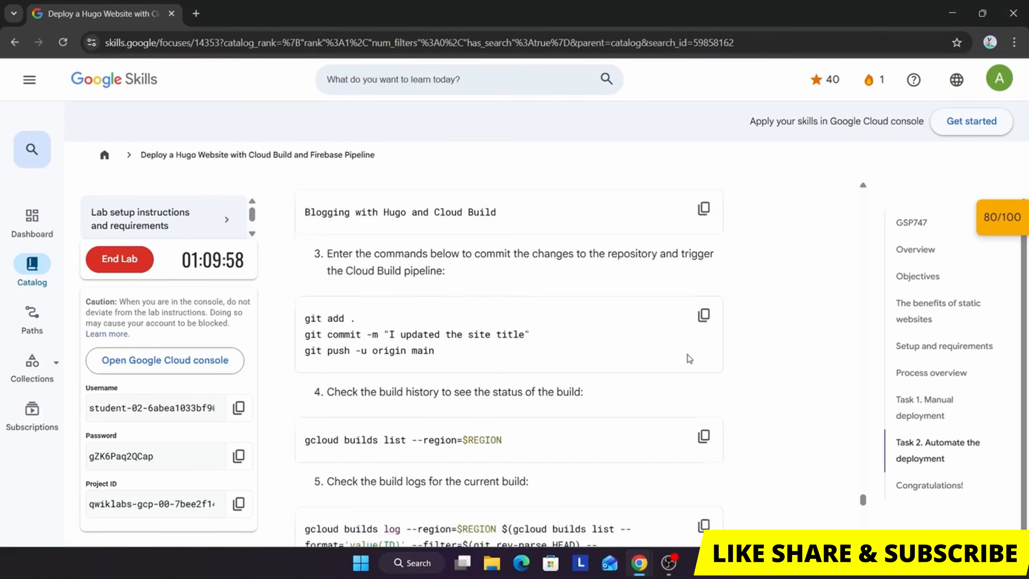
left_click(705, 397)
scroll(704, 397, "down", 5)
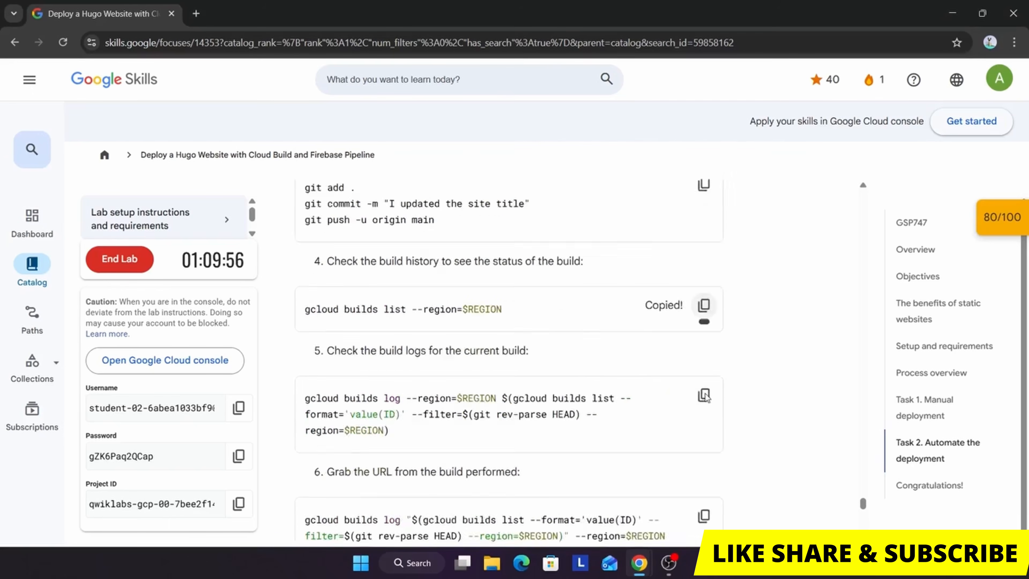
key("alt+Tab")
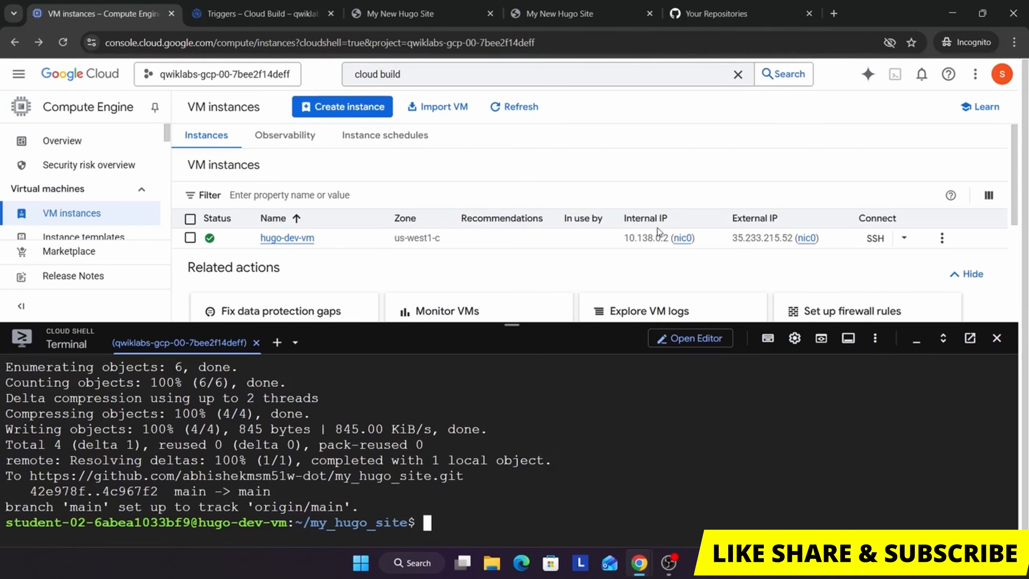
key("ctrl+v")
key("Return")
Copy the lab's gcloud builds log command for the current commit and run it to check the build logs.
key("alt+Tab")
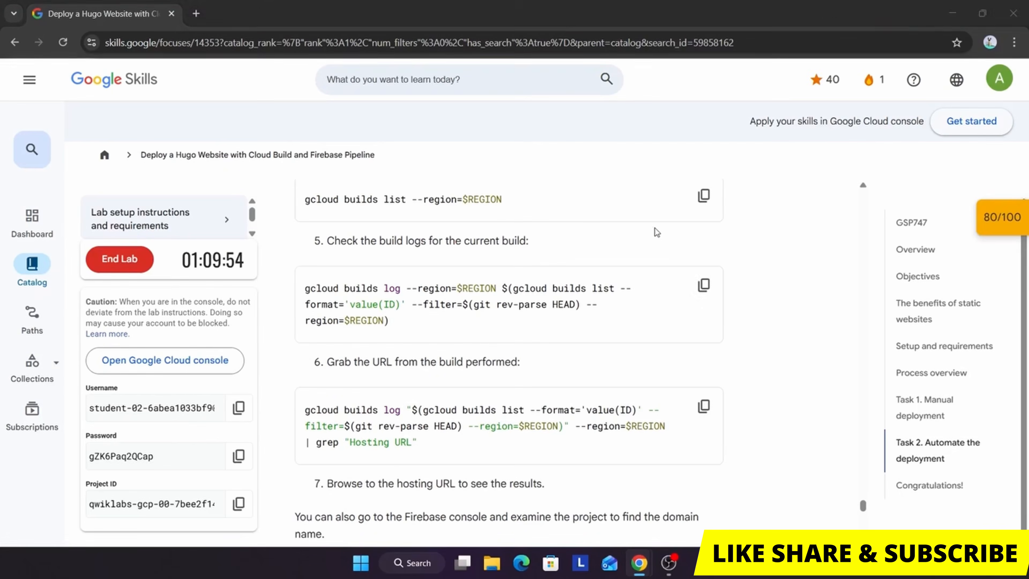
left_click(705, 286)
key("alt+Tab")
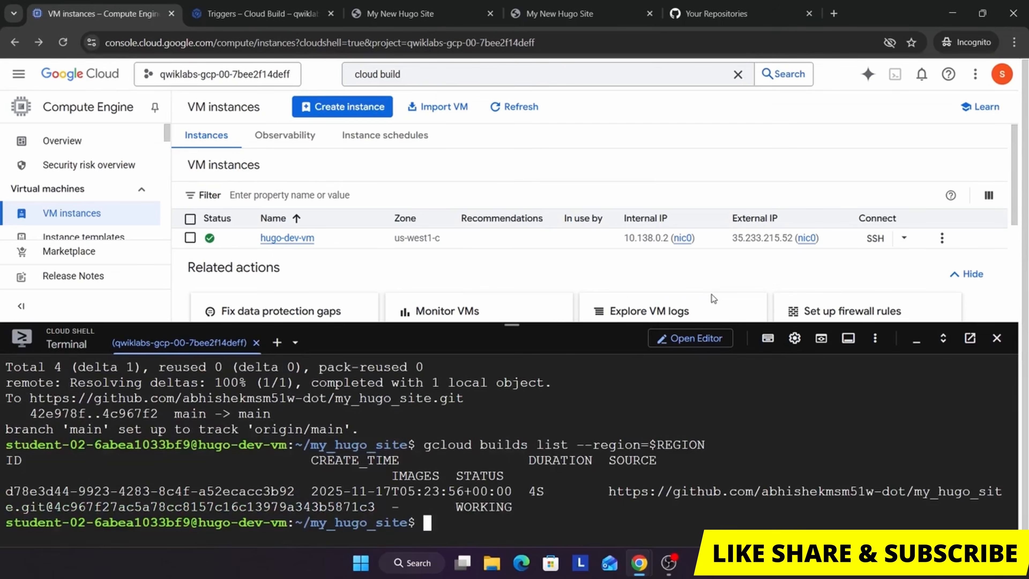
key("ctrl+v")
key("Return")
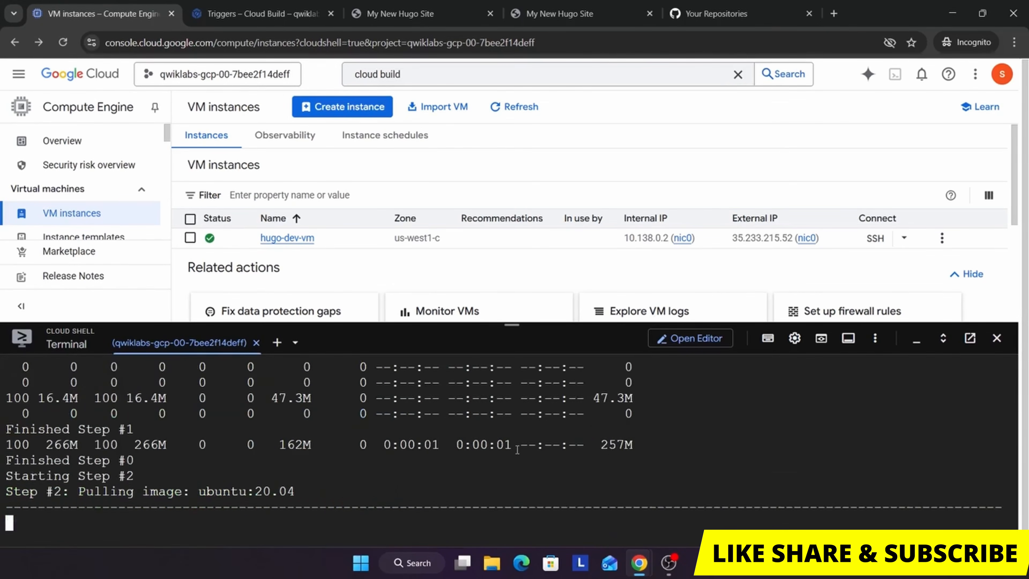
Copy the lab's gcloud builds log command that filters for "Hosting URL" and run it in the shell.
key("alt+Tab")
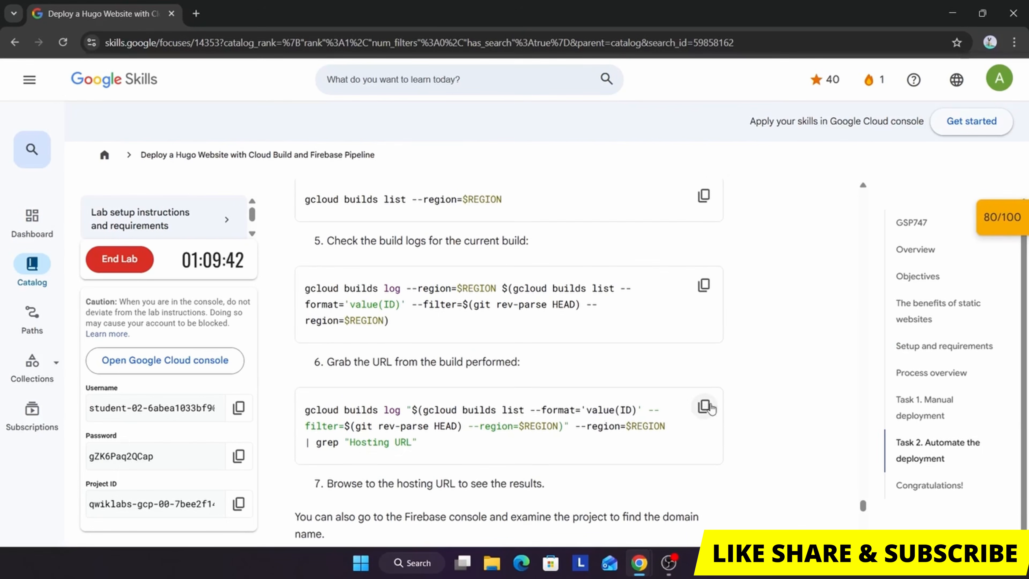
left_click(705, 406)
scroll(710, 404, "down", 5)
key("alt+Tab")
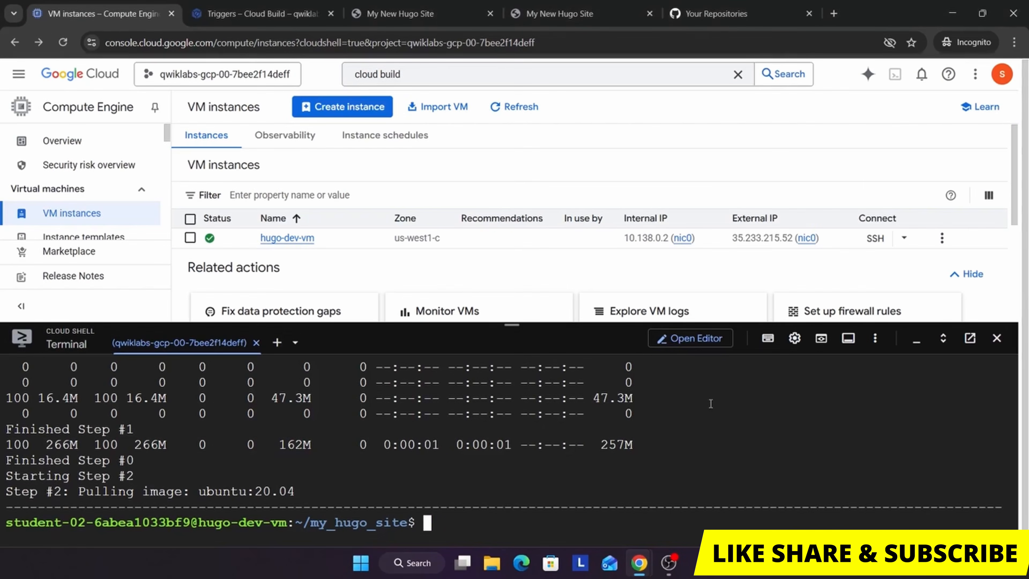
key("ctrl+v")
key("Return")
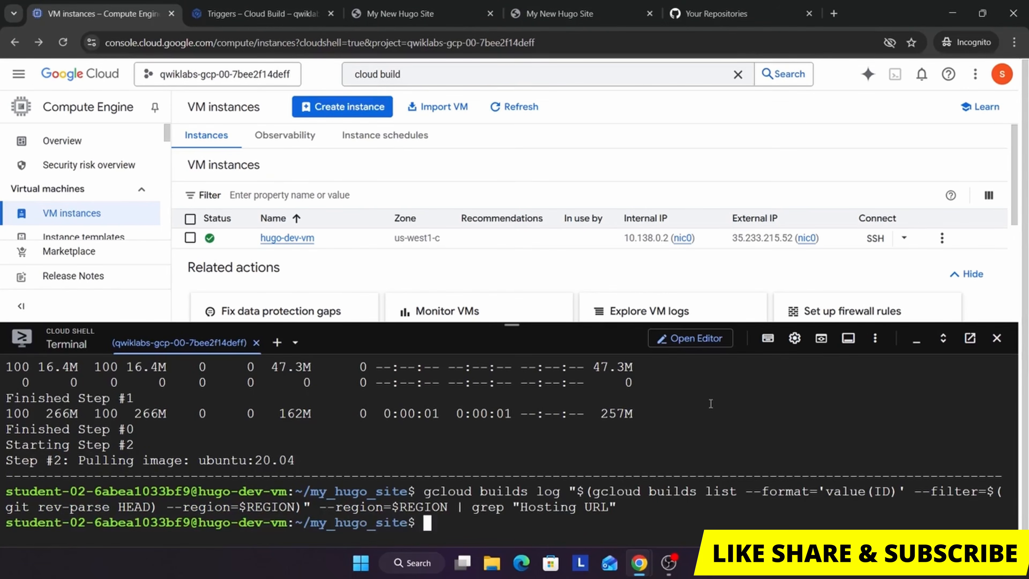
Check progress on the lab's "Test the pipeline" objective and return to the Cloud Shell terminal.
key("alt+Tab")
scroll(557, 367, "down", 3)
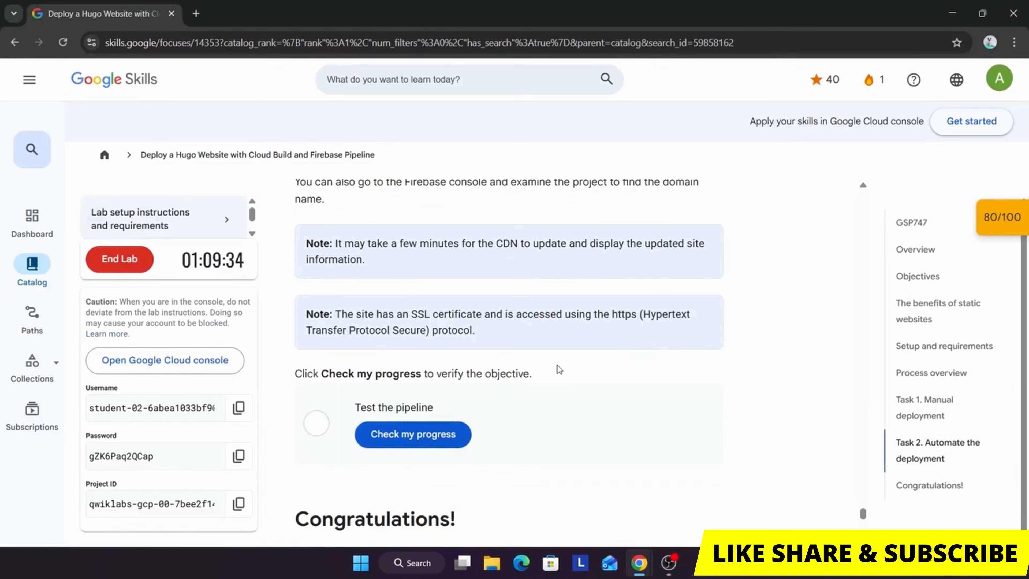
left_click(455, 435)
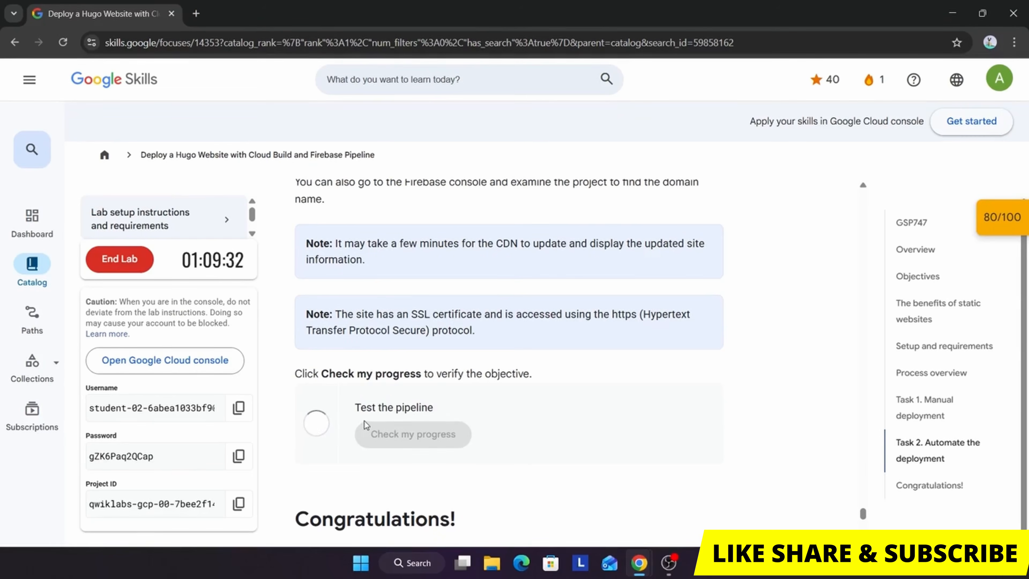
key("alt+Tab")
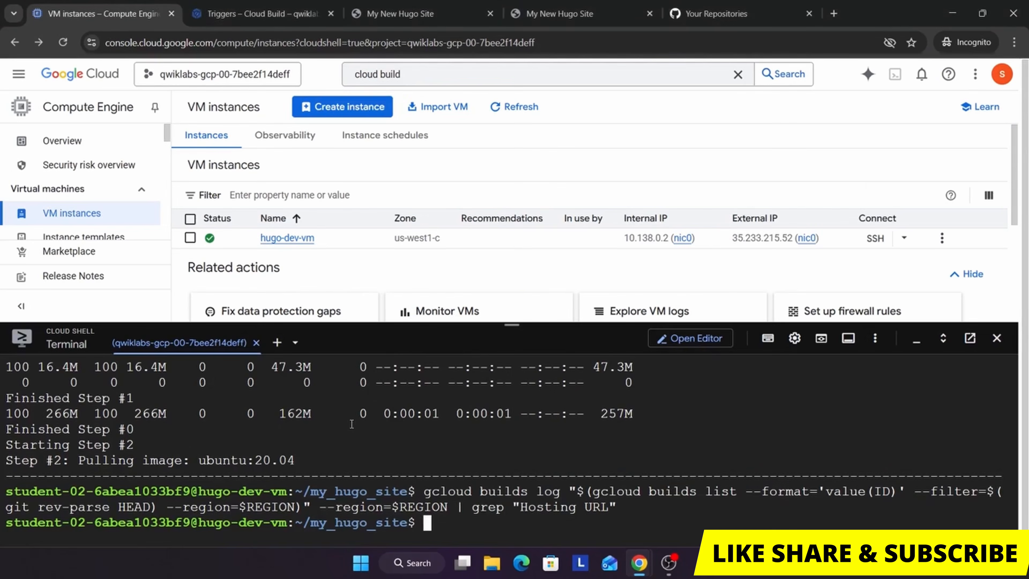
Switch to the Cloud Build page, open the build history and reload it to check the pipeline build.
left_click(262, 13)
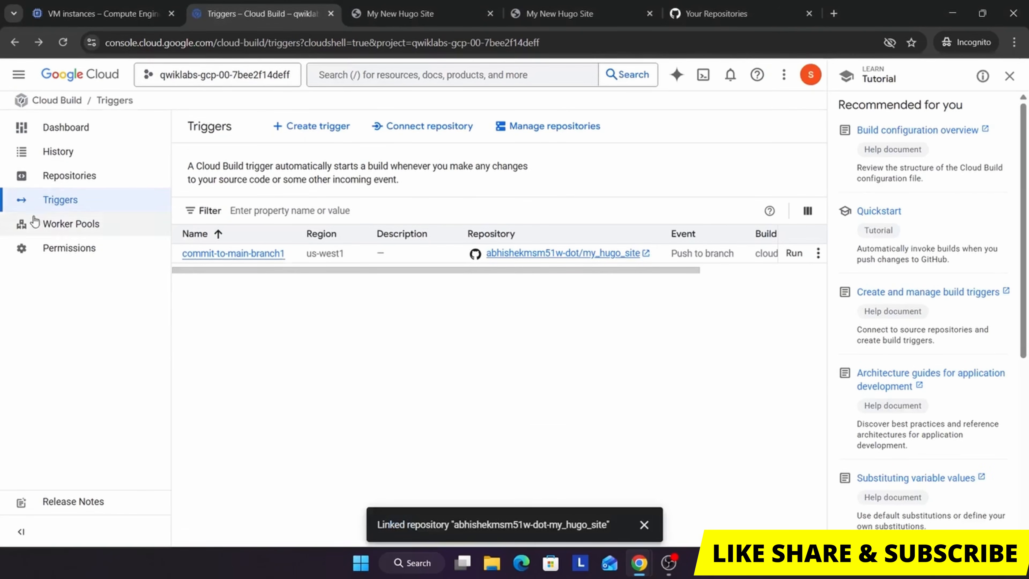
left_click(114, 129)
left_click(113, 161)
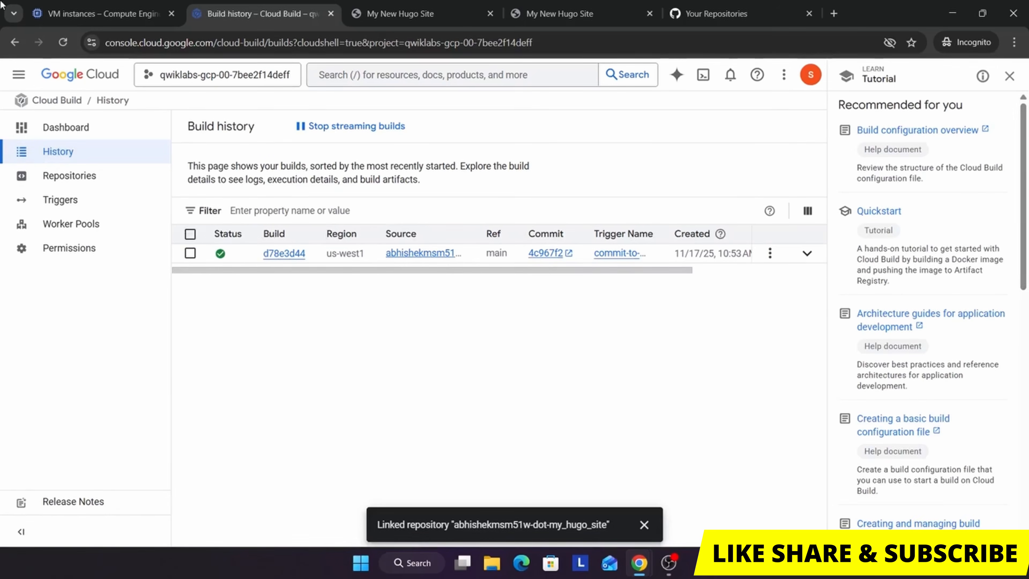
left_click(63, 42)
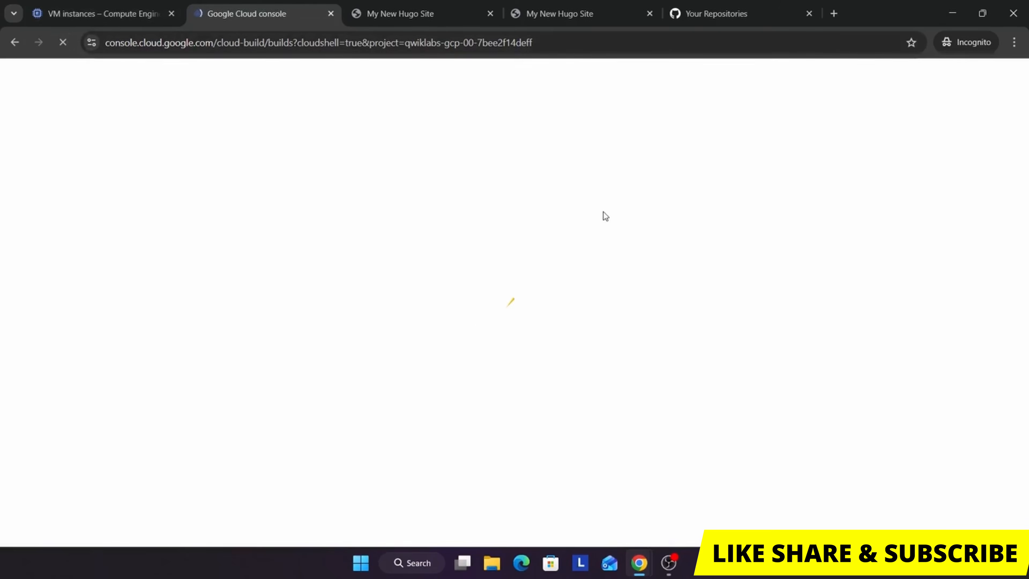
Check progress on the lab's "Test the pipeline" objective again and return to the Cloud Build history.
key("alt+Tab")
left_click(439, 442)
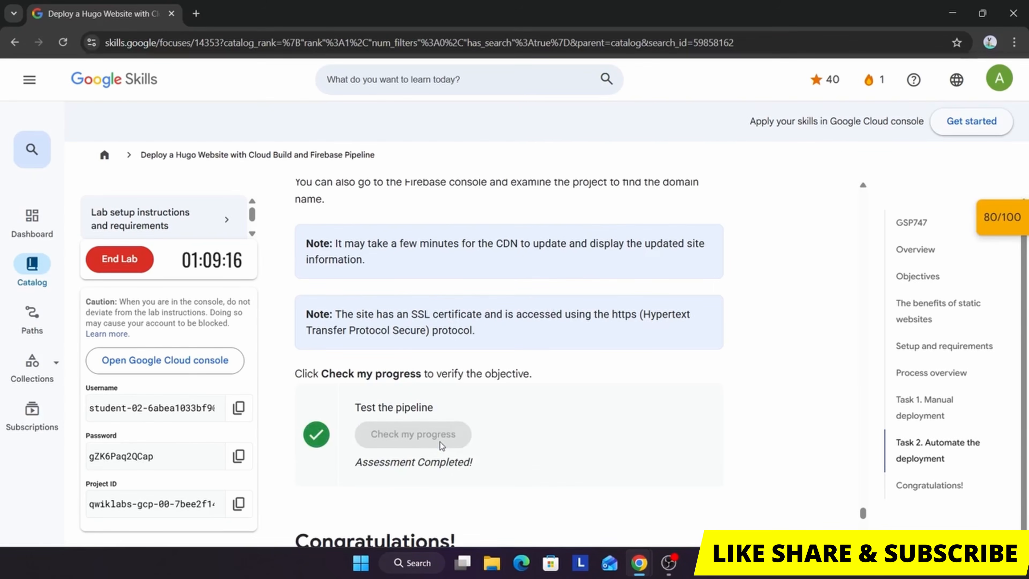
key("alt+Tab")
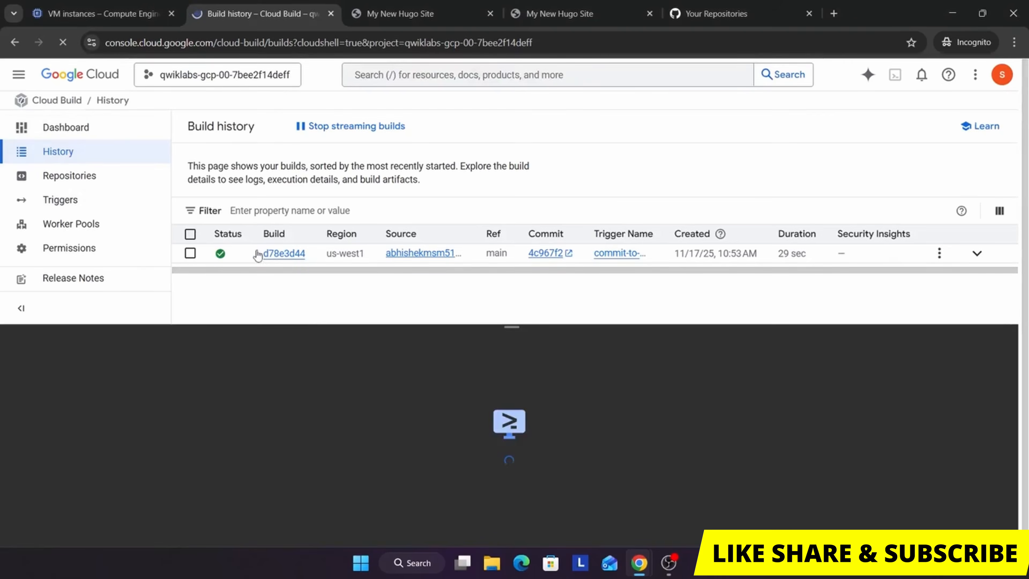
key("alt+Tab")
key("alt+Tab")
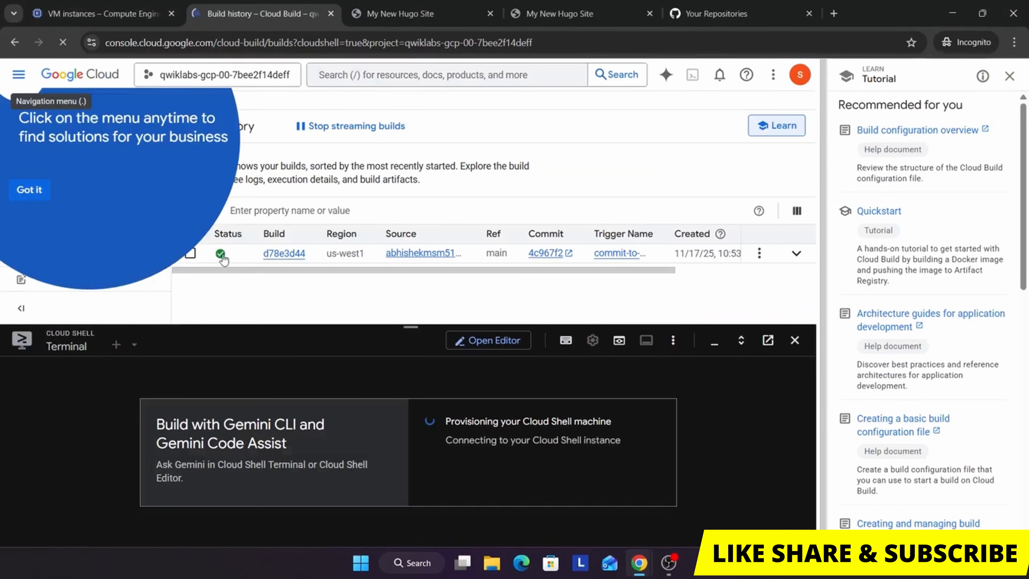
Close the Cloud Shell terminal and the Learn tutorial pane on the Build history page.
left_click(794, 340)
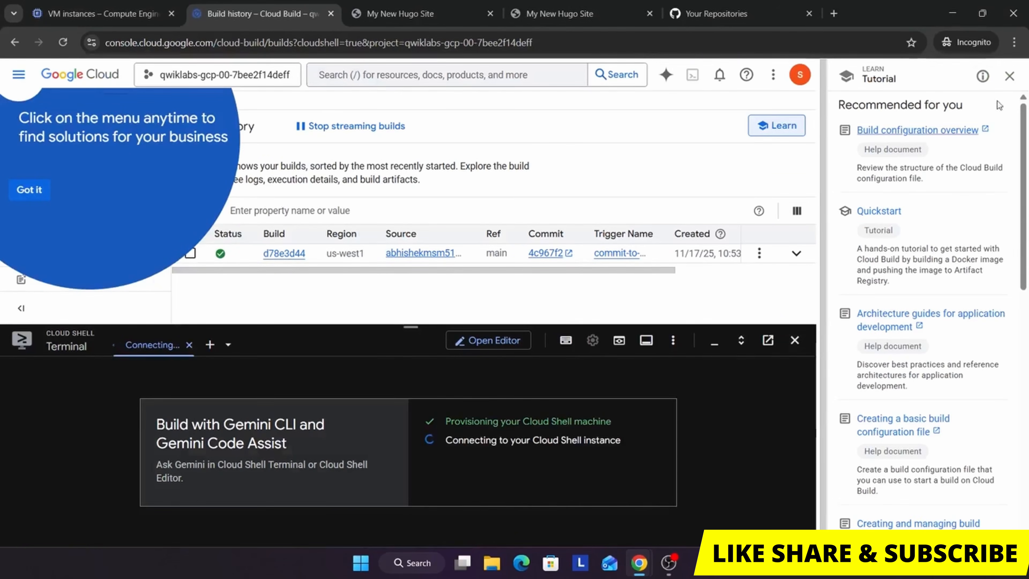
left_click(1018, 80)
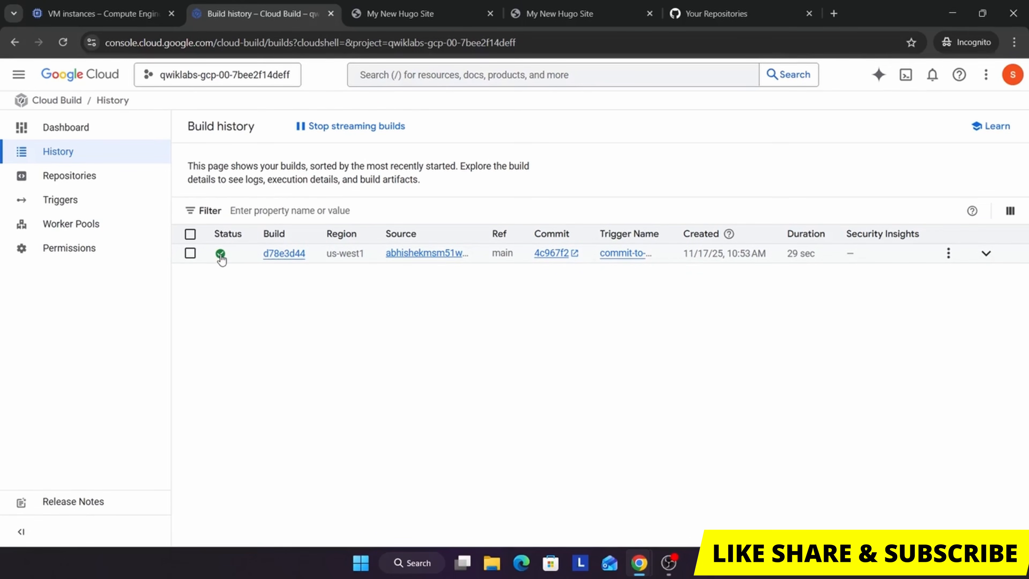
Open build d78e3d44 from the history, retry it, and return to the build history from the new build's details.
left_click(280, 255)
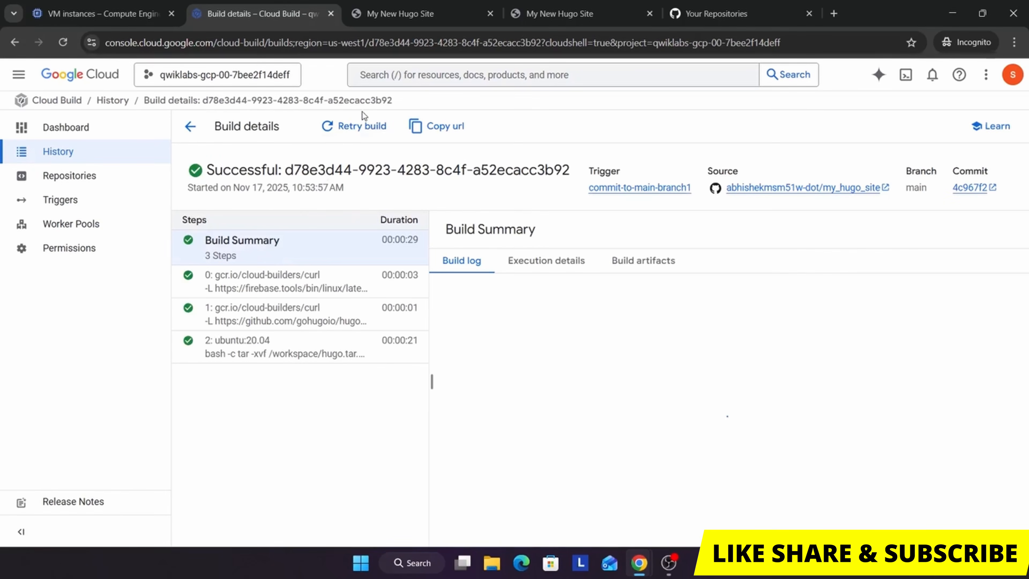
left_click(190, 128)
left_click(229, 252)
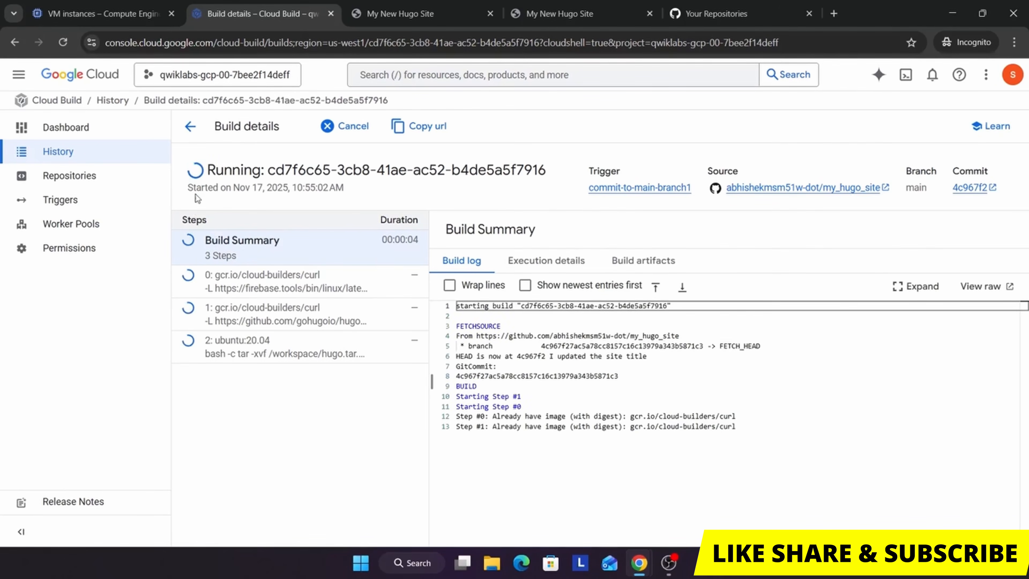
left_click(188, 127)
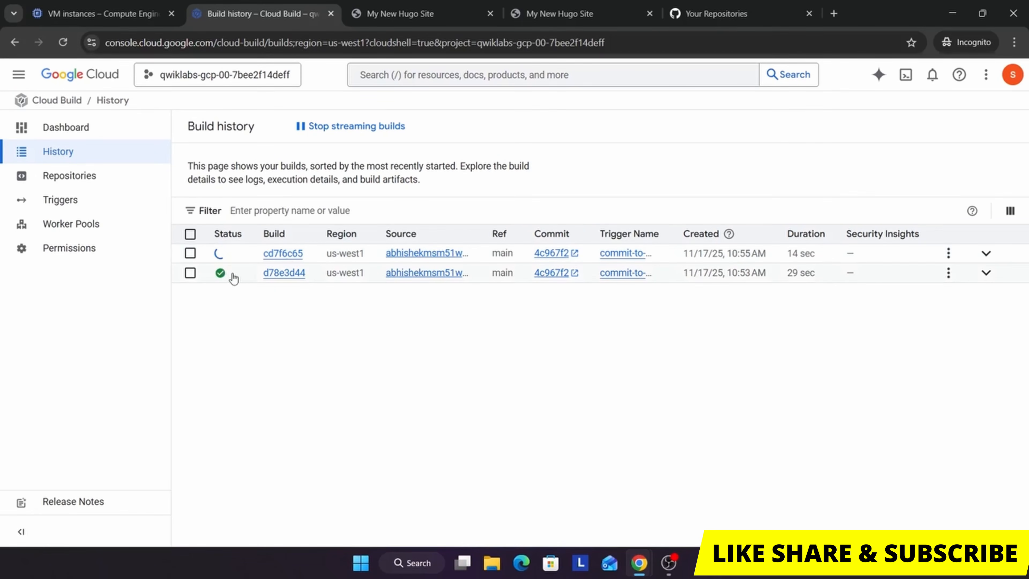
Return to the lab page to review the score and go to its GSP747 section.
key("alt+Tab")
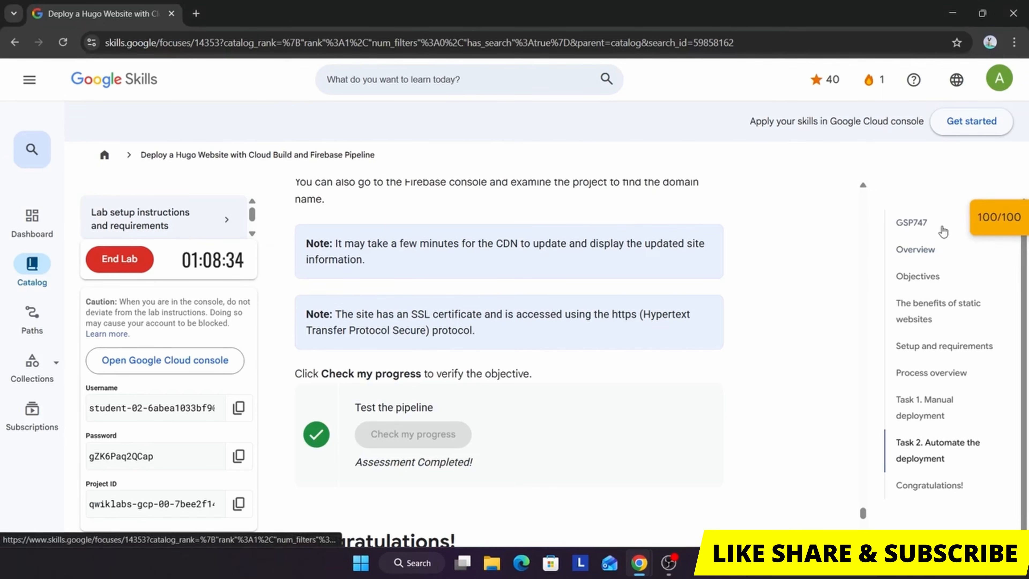
left_click(942, 230)
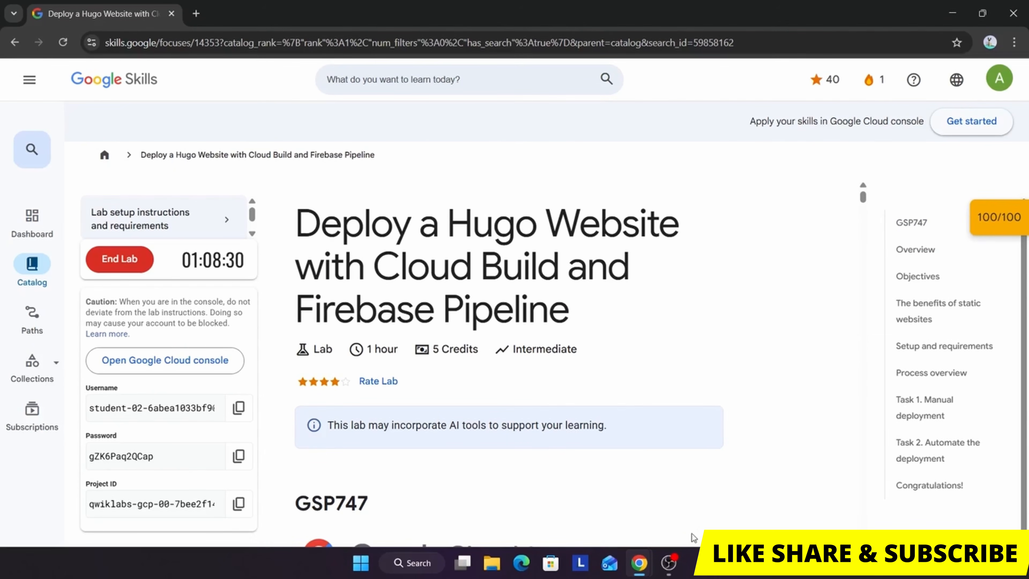
left_click(683, 562)
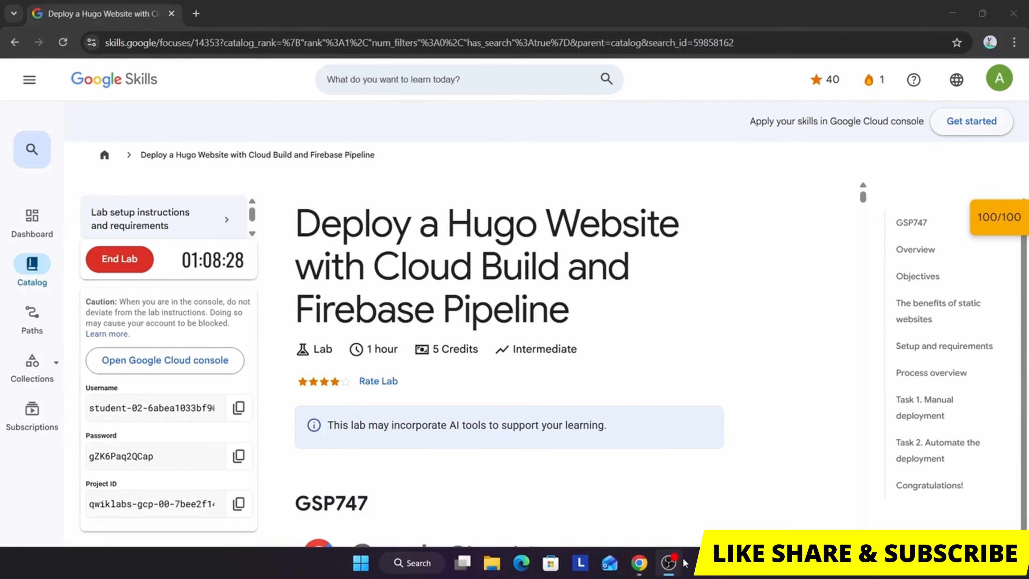